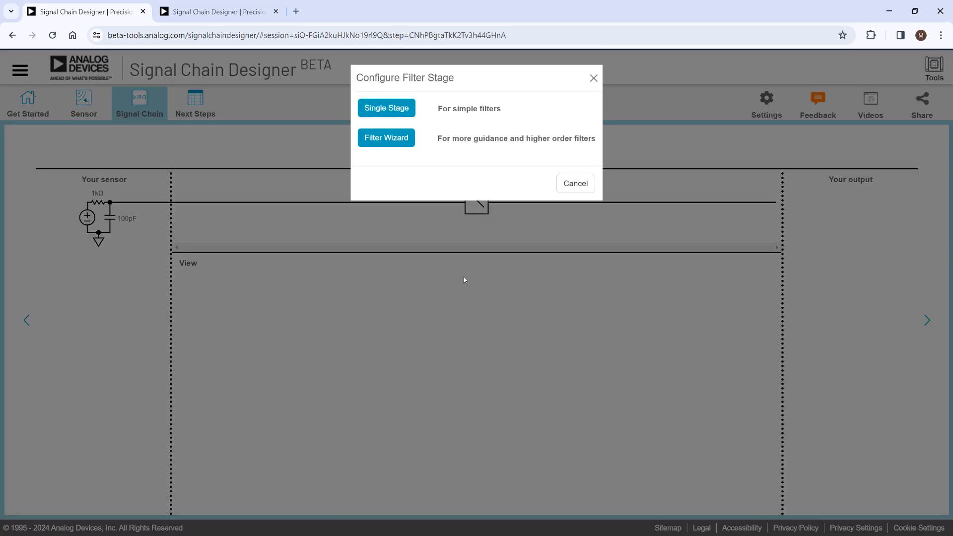
Start a low-pass filter in the Filter Wizard with a 1 kHz passband frequency and a 6 kHz stopband frequency
click(386, 138)
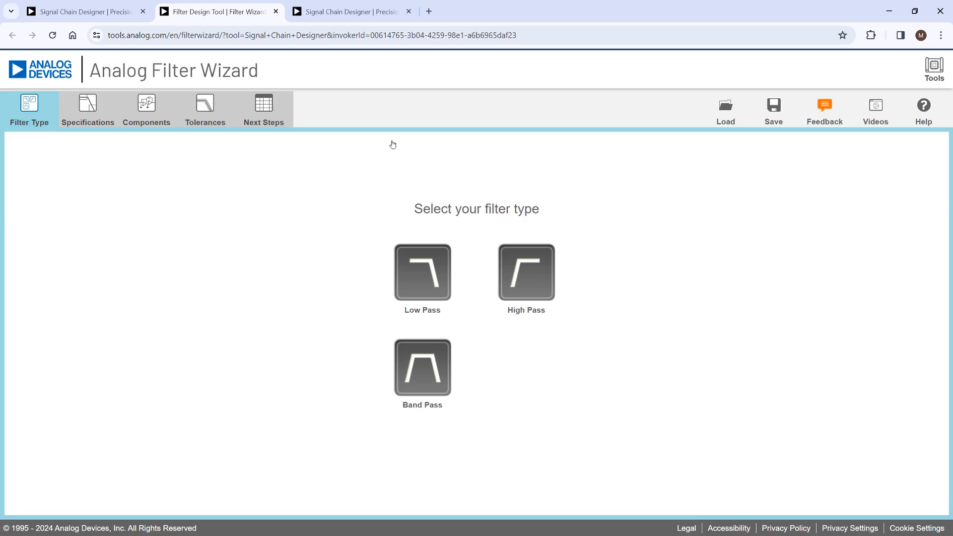
click(430, 279)
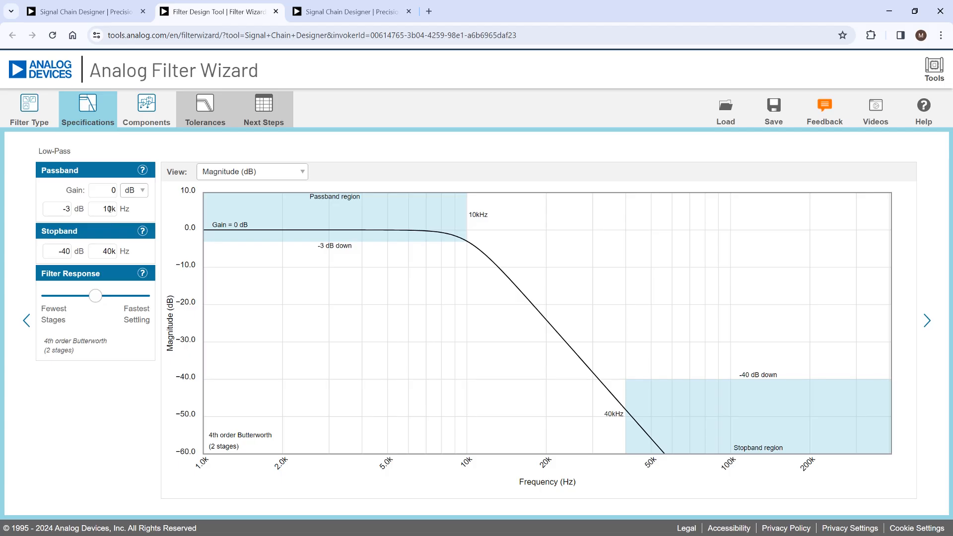
click(111, 208)
key(BackSpace)
double_click(107, 251)
key(BackSpace)
text(6k)
click(90, 424)
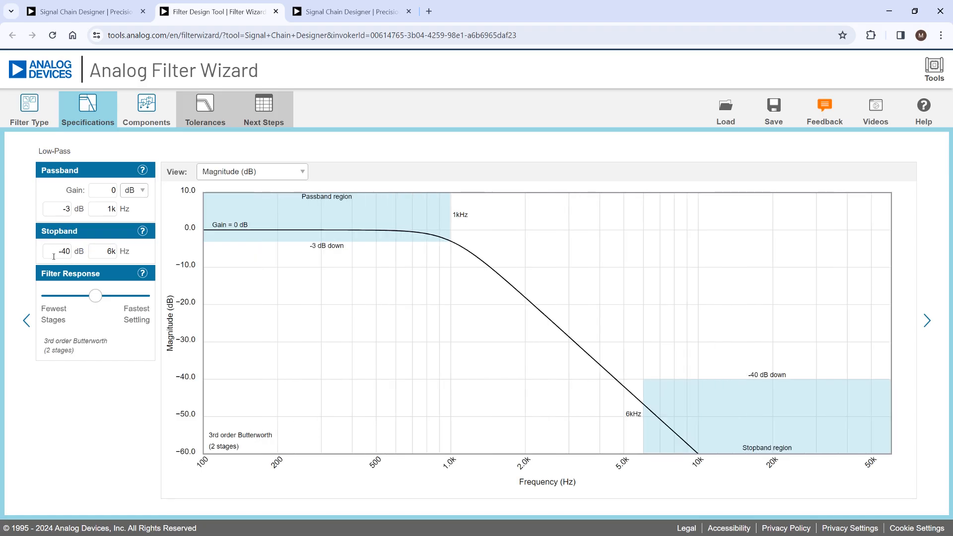
Set the filter response to the fastest-settling option, a 4th order Bessel
mouse_move(94, 299)
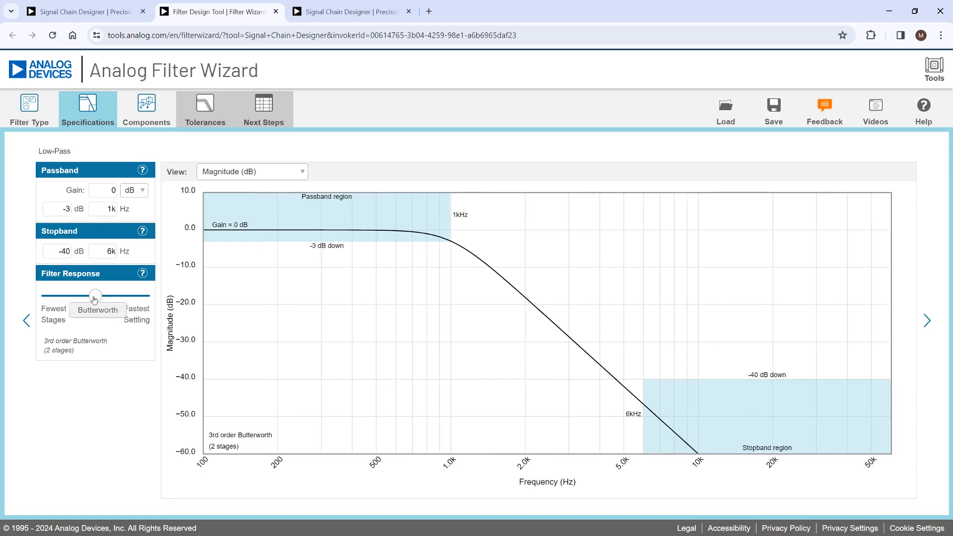
drag(94, 299, 153, 299)
drag(153, 299, 152, 299)
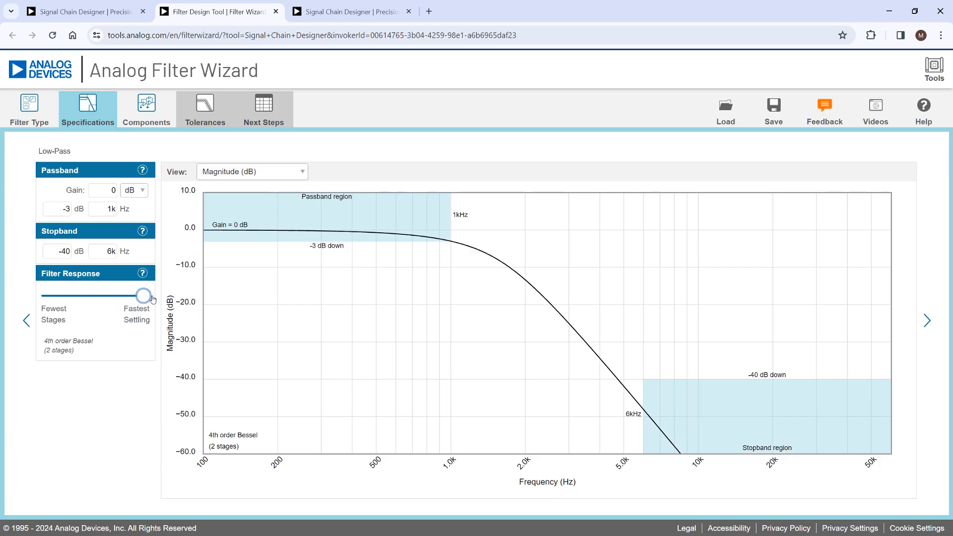
mouse_move(143, 304)
View the characteristics of the required op amp stages and return to the Magnitude (dB) plot
click(263, 170)
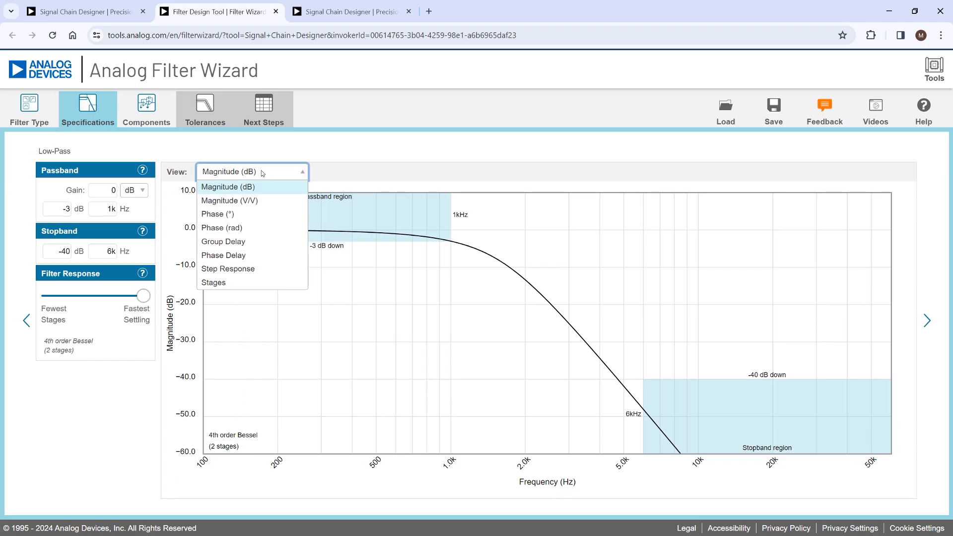
click(229, 283)
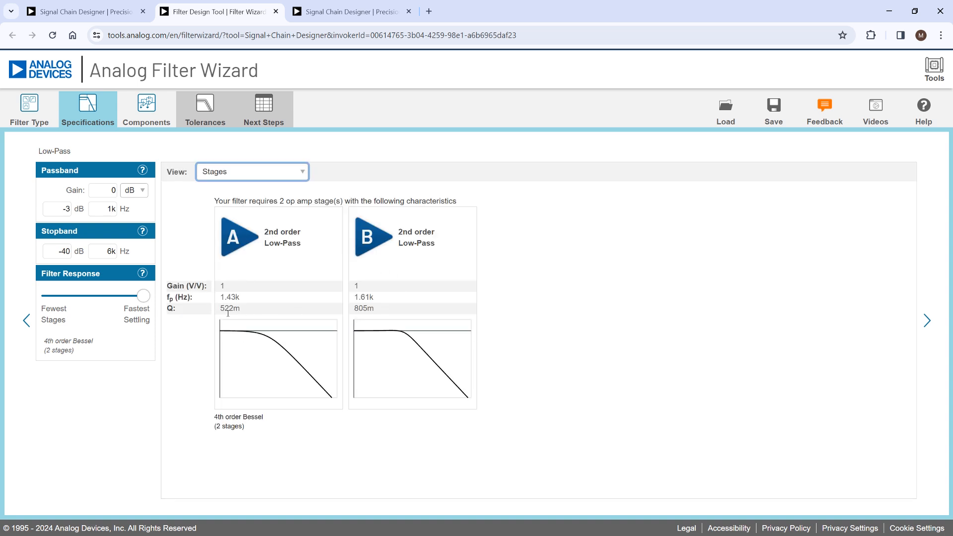
click(244, 167)
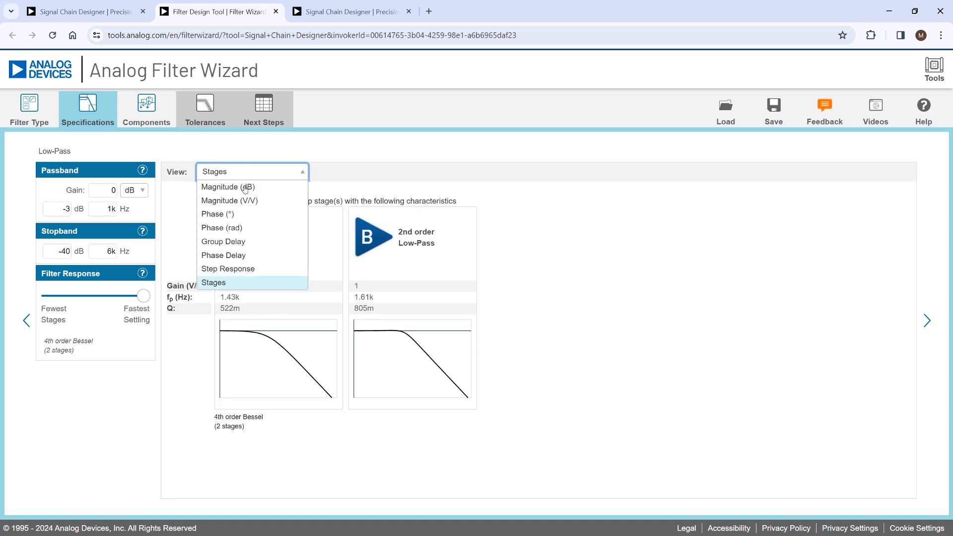
click(244, 187)
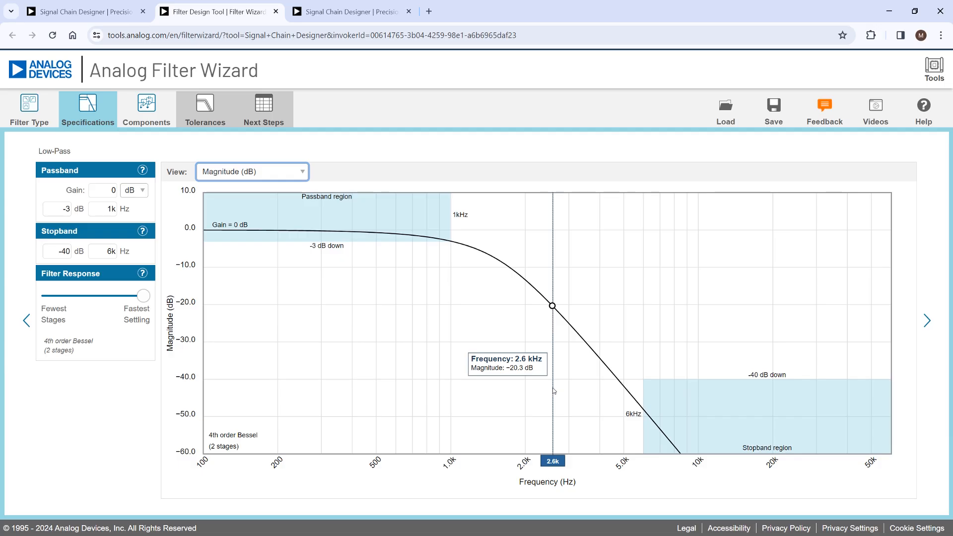
Go to component selection and review the circuit, its Magnitude (dB) response and the available optimization options
click(156, 115)
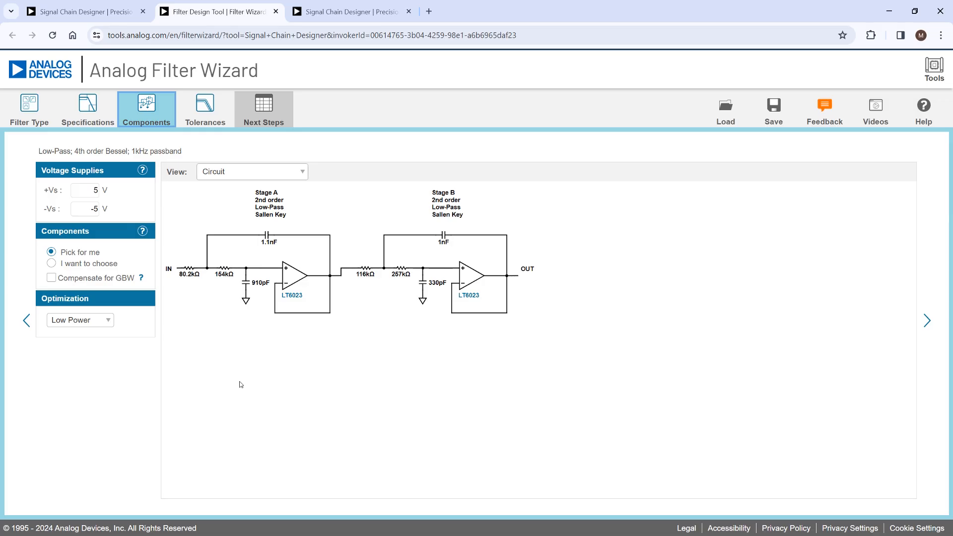
click(240, 170)
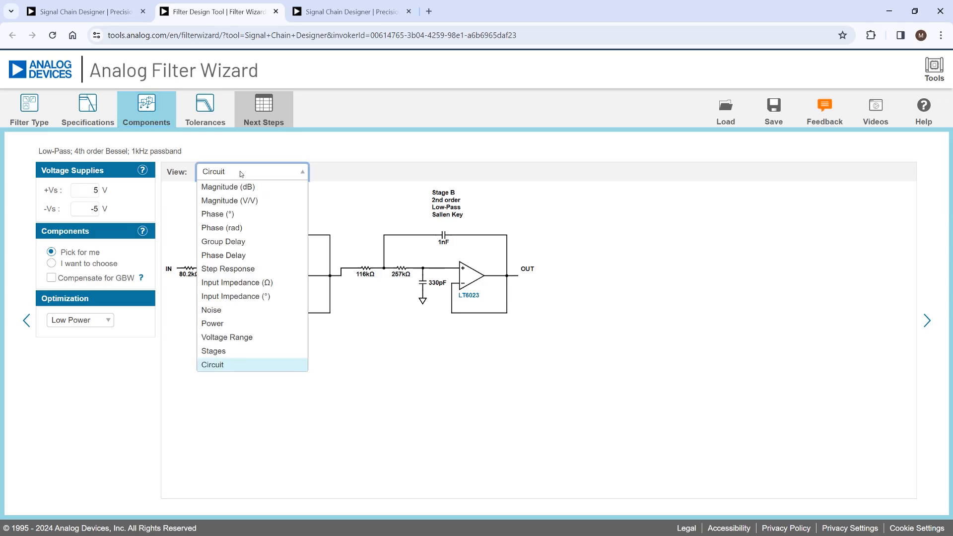
click(244, 190)
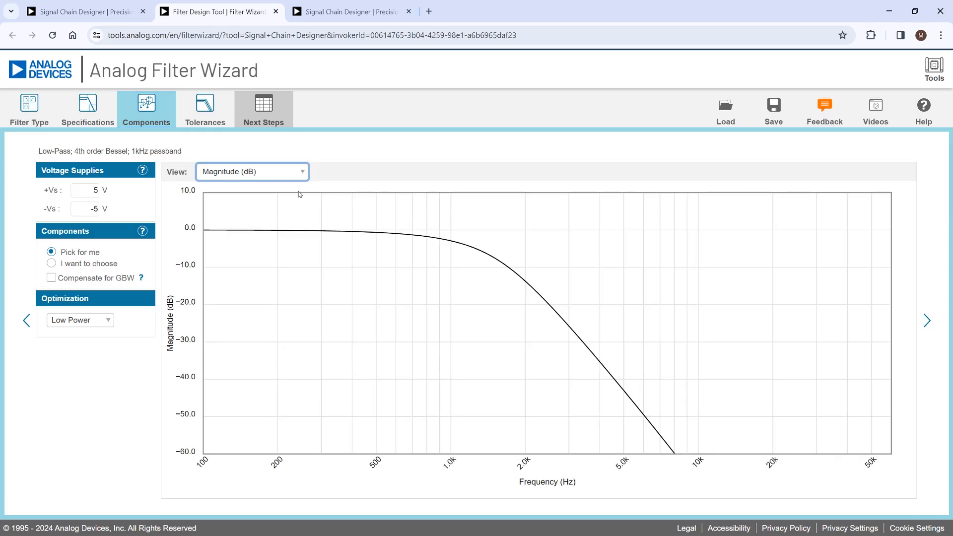
click(263, 173)
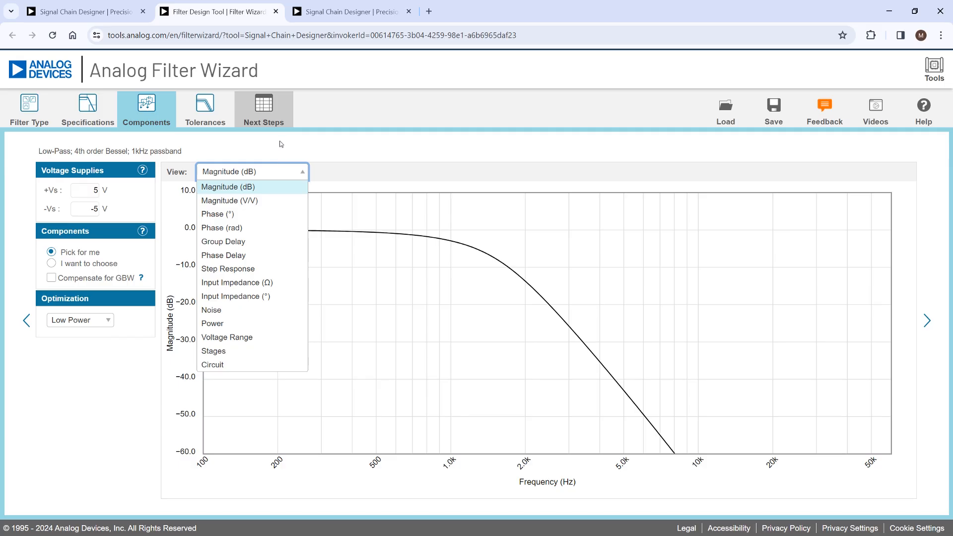
click(251, 365)
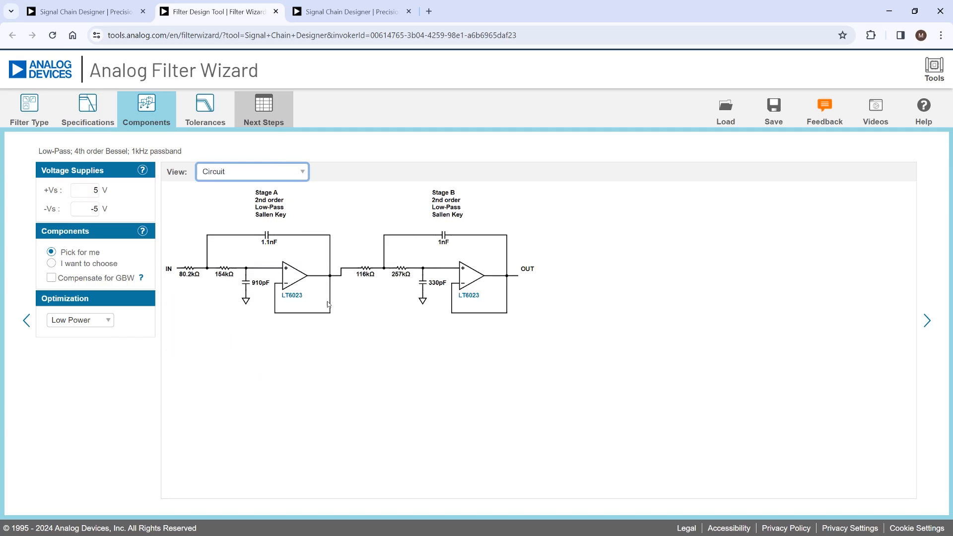
click(95, 321)
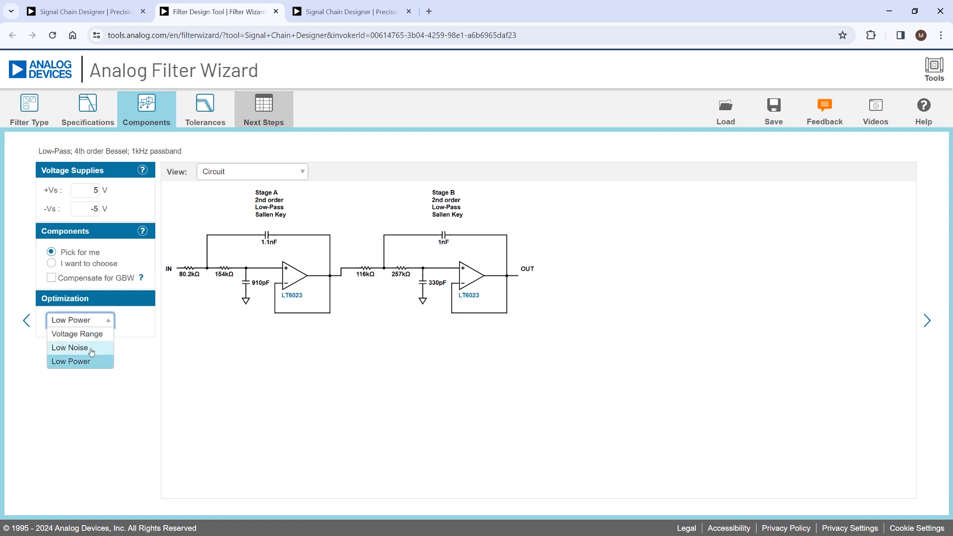
click(180, 334)
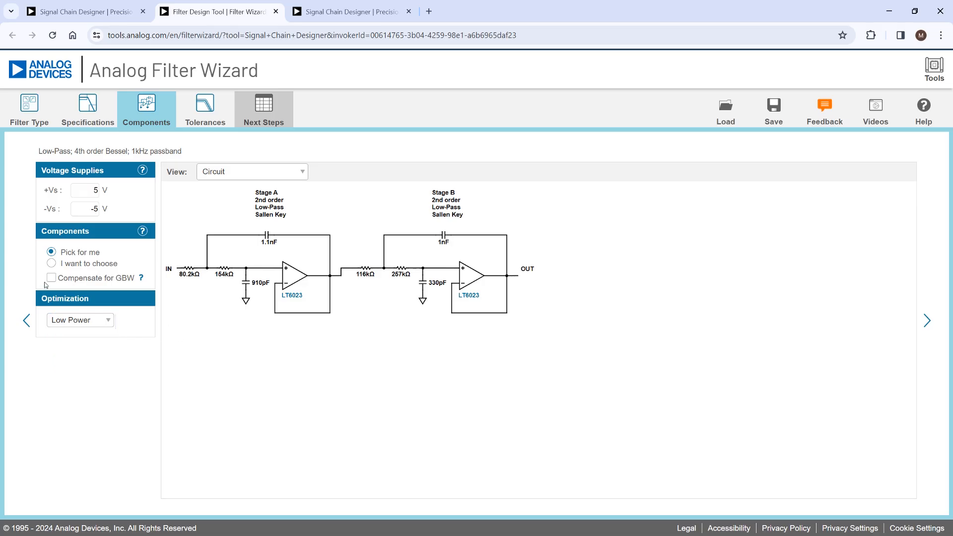
Switch to choosing components manually and assign the ADA4610-4 op amp to Stage A
click(52, 263)
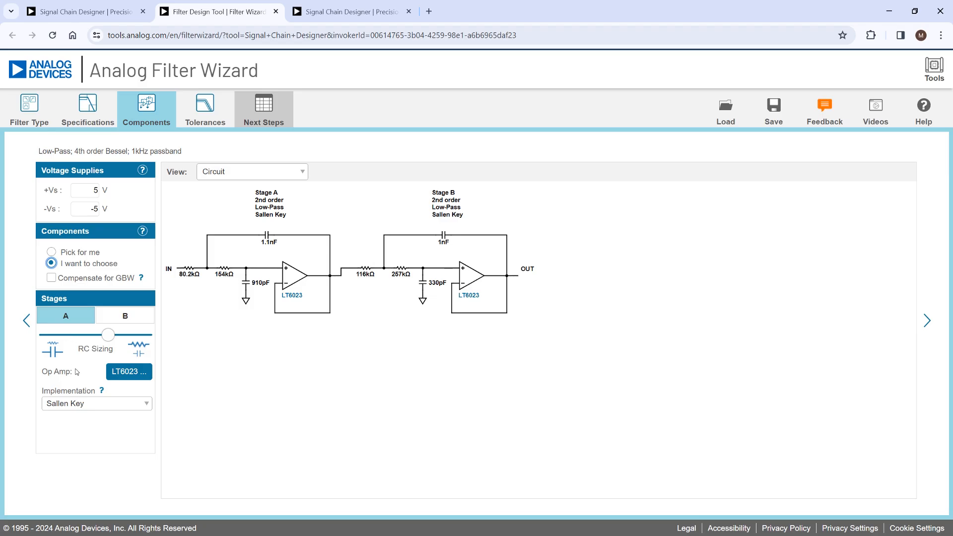
click(124, 374)
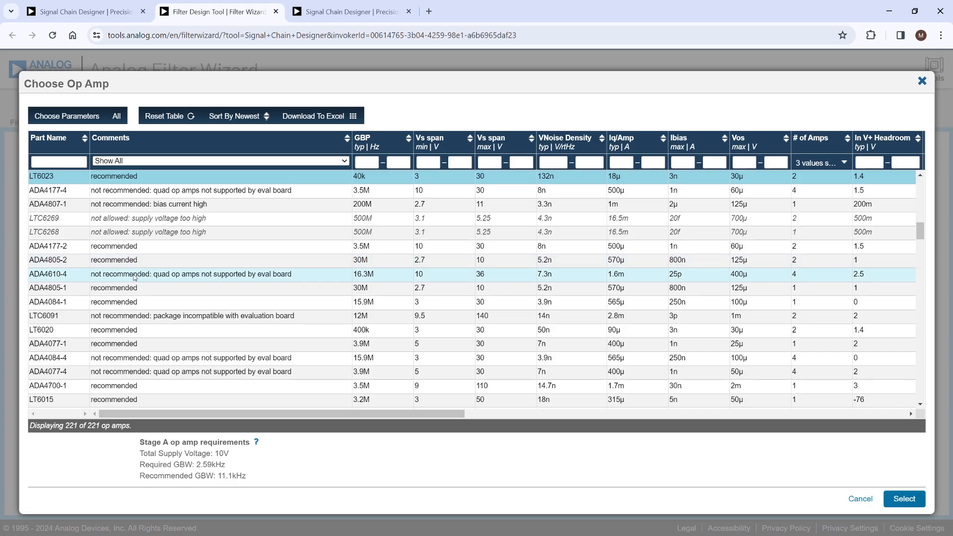
click(132, 276)
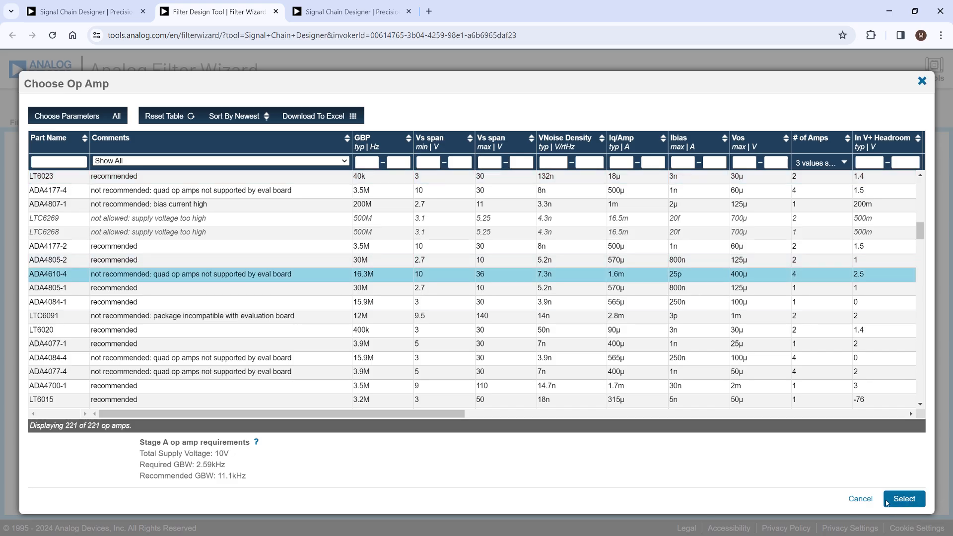
click(904, 499)
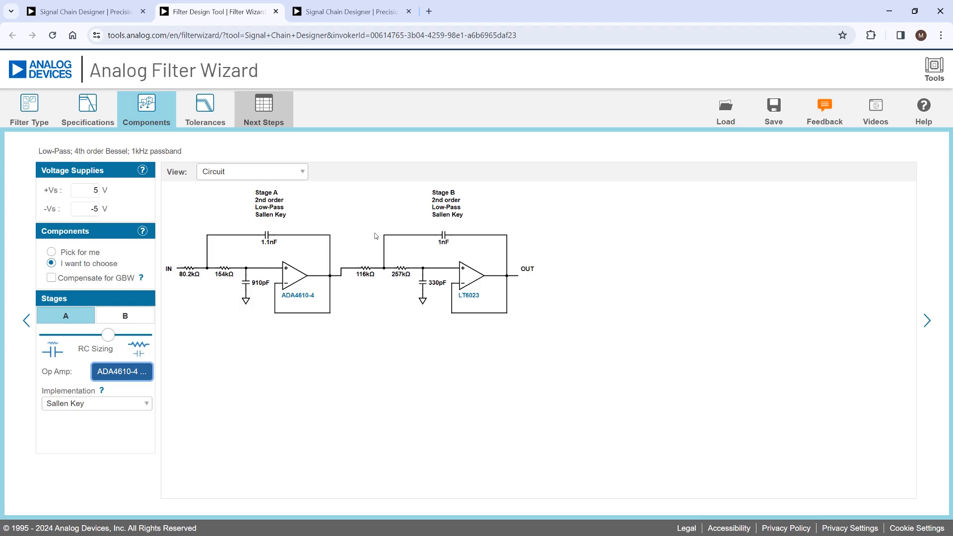
Assign the ADA4084-1 op amp to Stage B
click(130, 320)
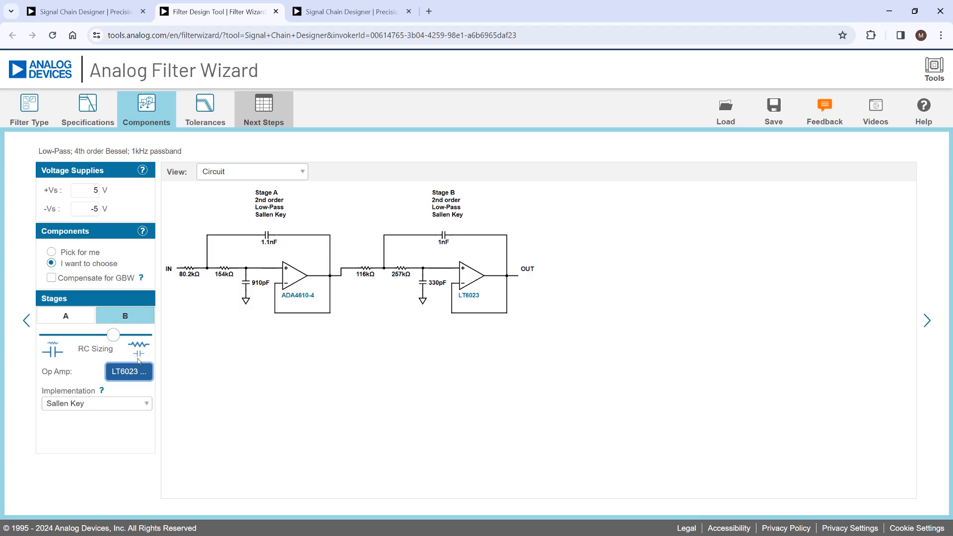
click(135, 376)
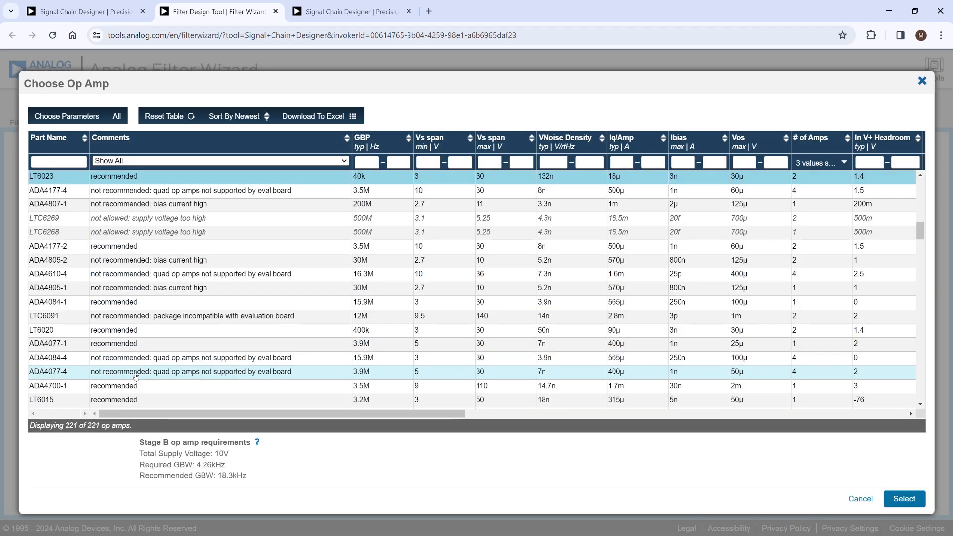
click(145, 303)
click(904, 501)
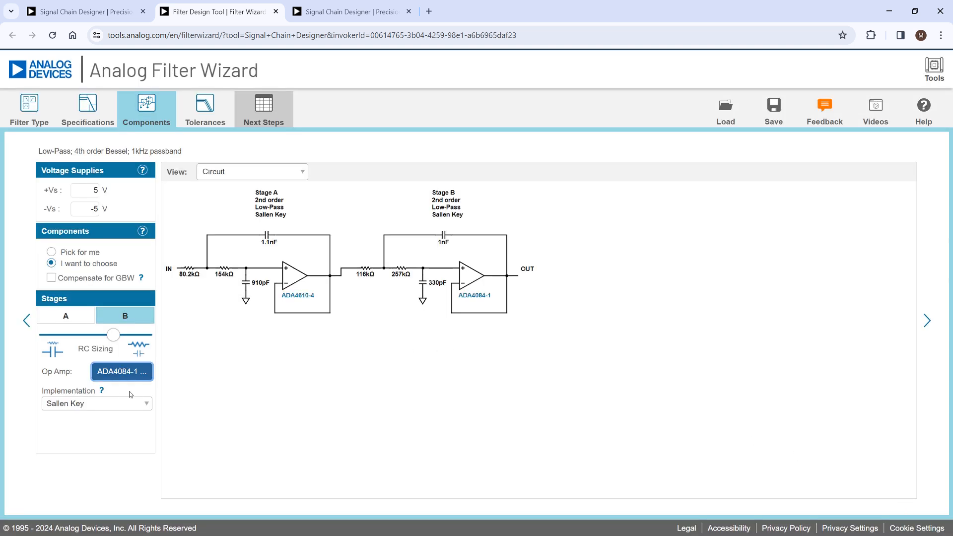
Implement Stage B as Multiple Feedback and shift its RC sizing toward larger capacitors, giving a 10 nF grounded capacitor
click(121, 408)
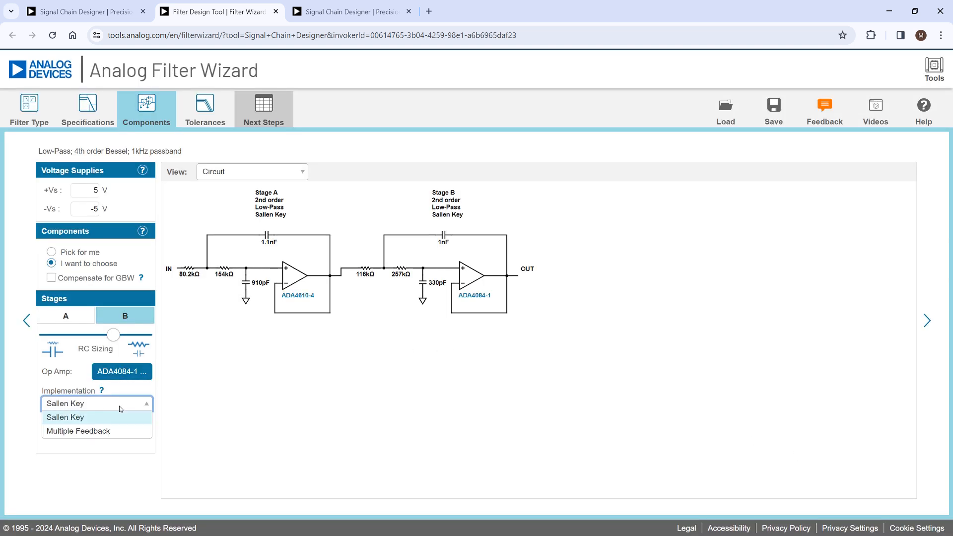
click(120, 431)
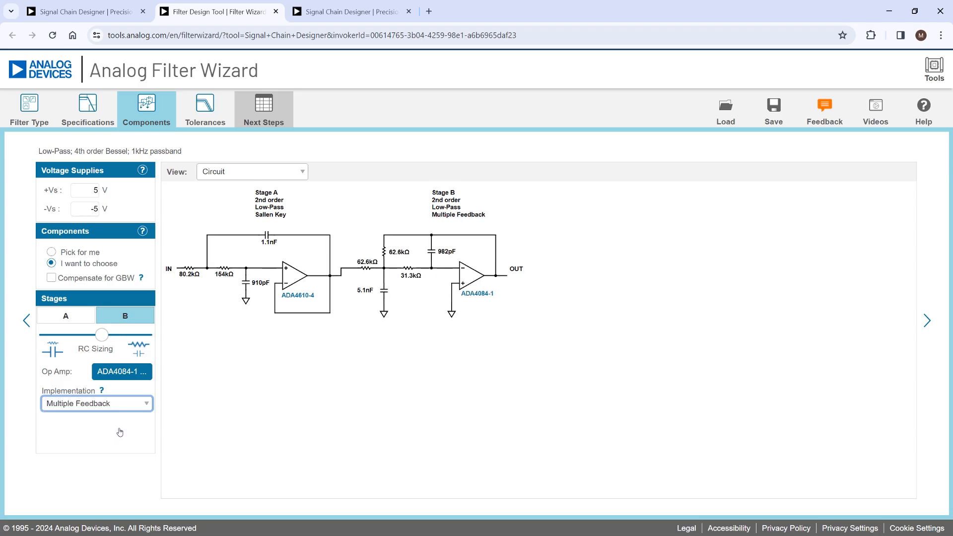
mouse_move(101, 335)
mouse_down()
mouse_move(82, 335)
mouse_move(117, 338)
mouse_move(97, 341)
mouse_up()
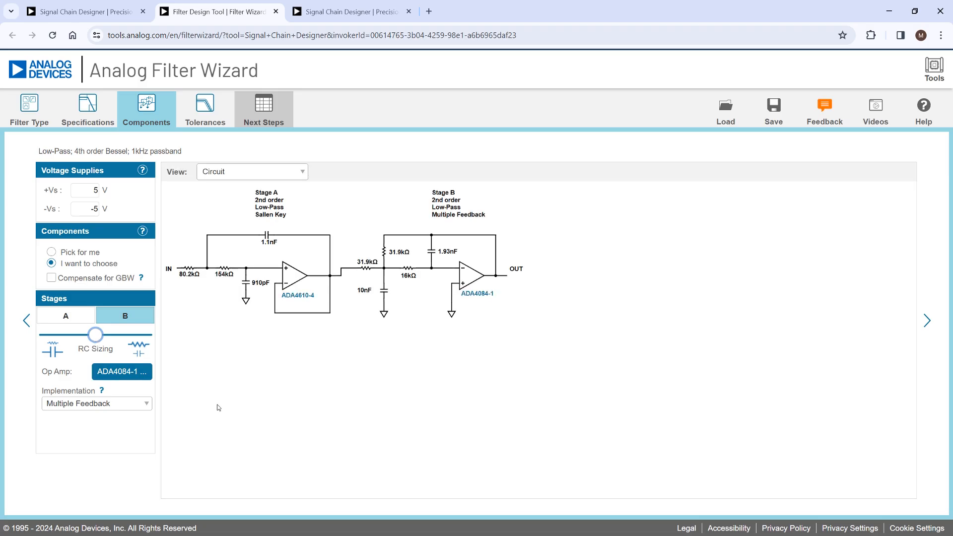
Set the capacitor tolerance to 20% with the tolerance results shown as Magnitude (dB)
click(203, 117)
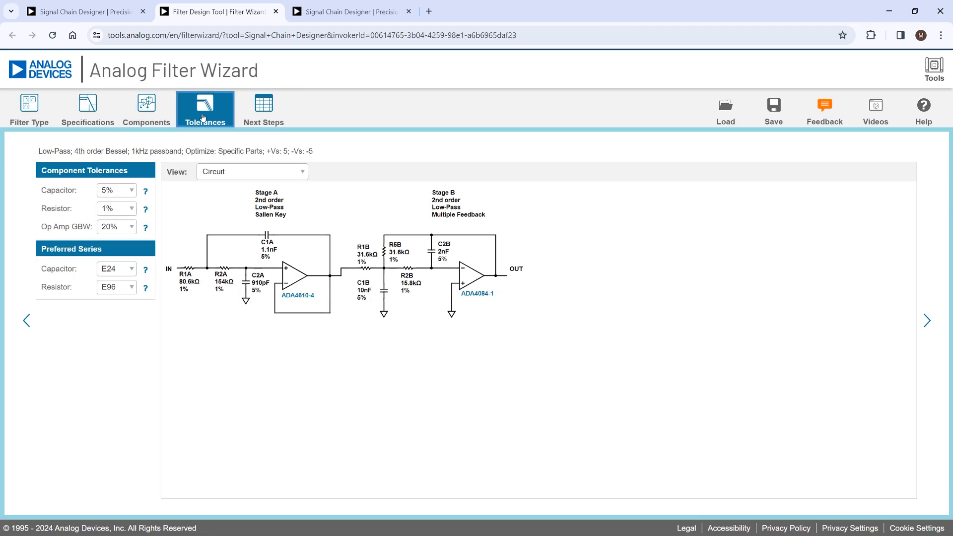
click(246, 175)
click(241, 188)
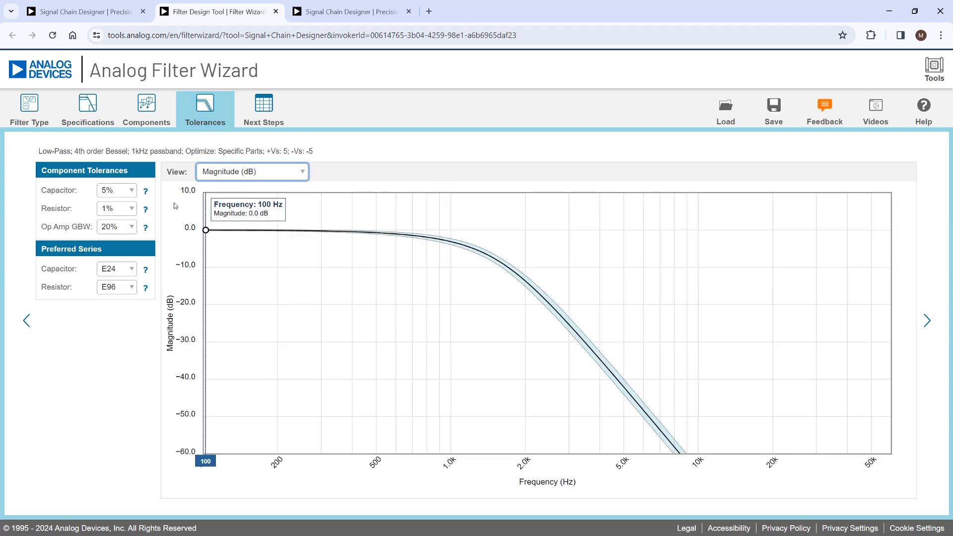
click(119, 191)
click(116, 245)
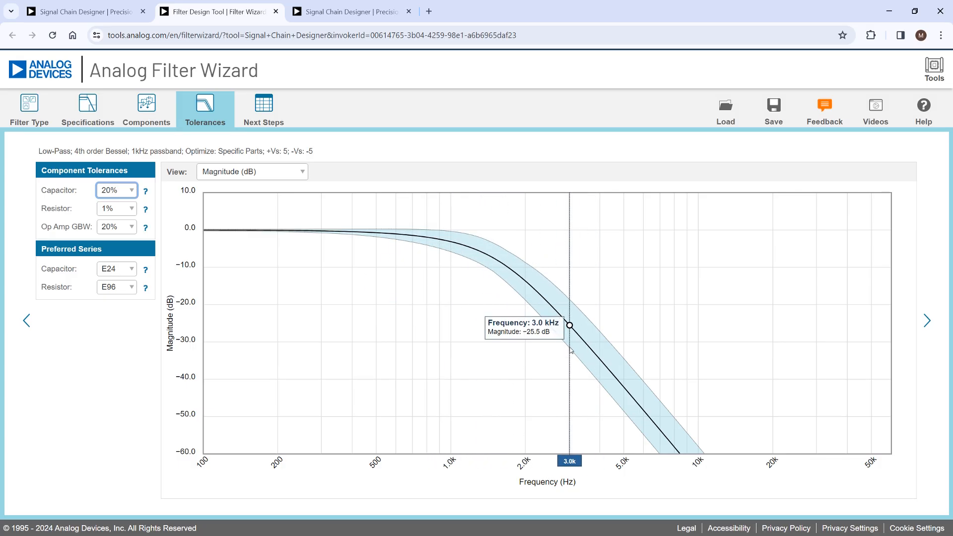
Send the finished filter to Signal Chain Designer, close the wizard page and use the filter circuit in the signal chain
click(273, 108)
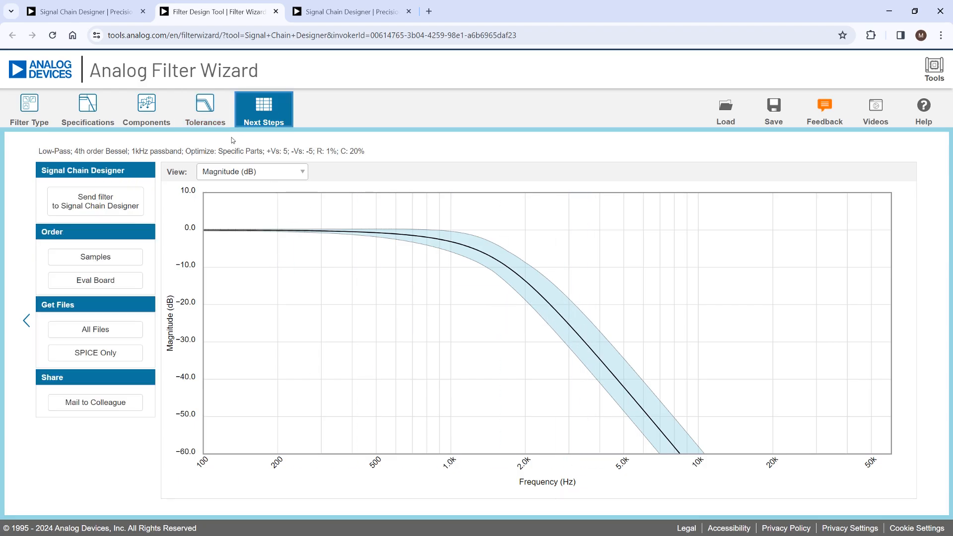
click(109, 206)
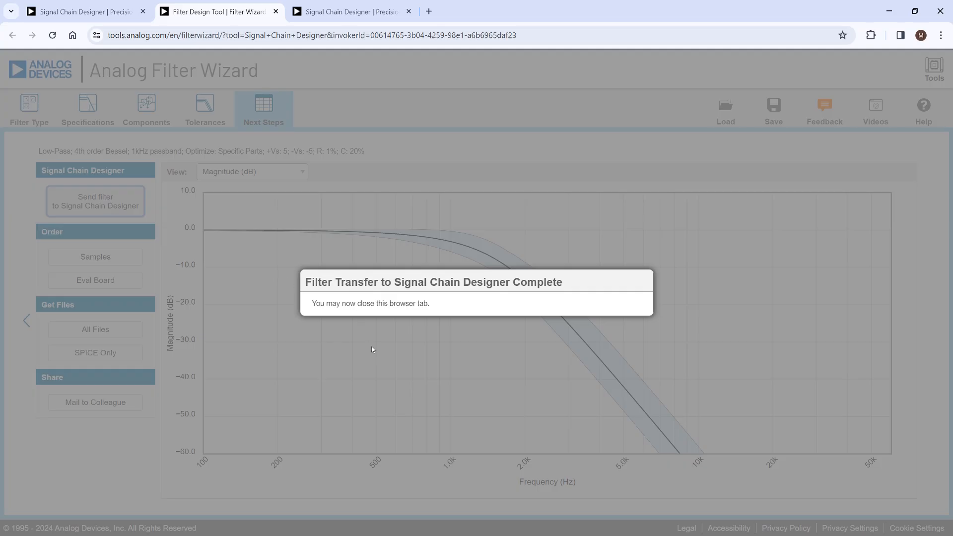
click(276, 12)
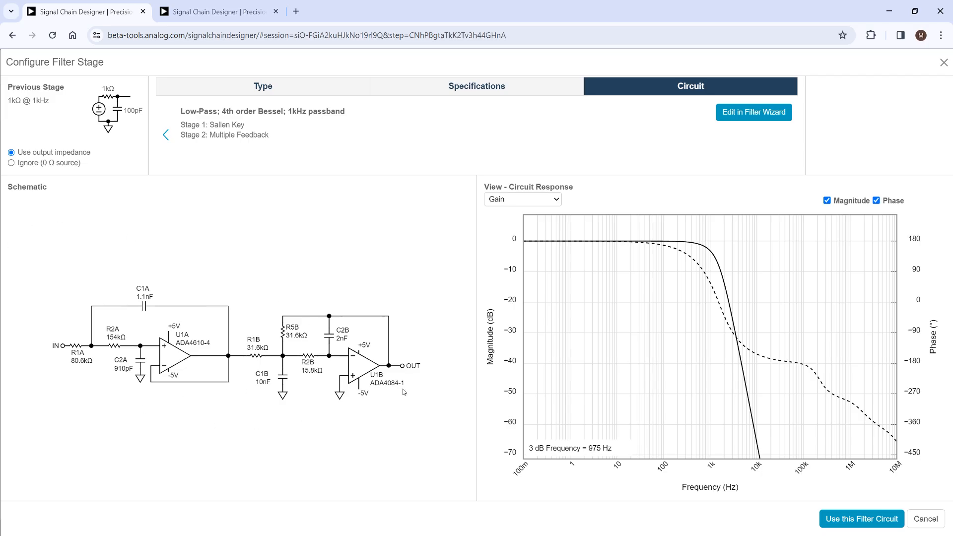
click(874, 520)
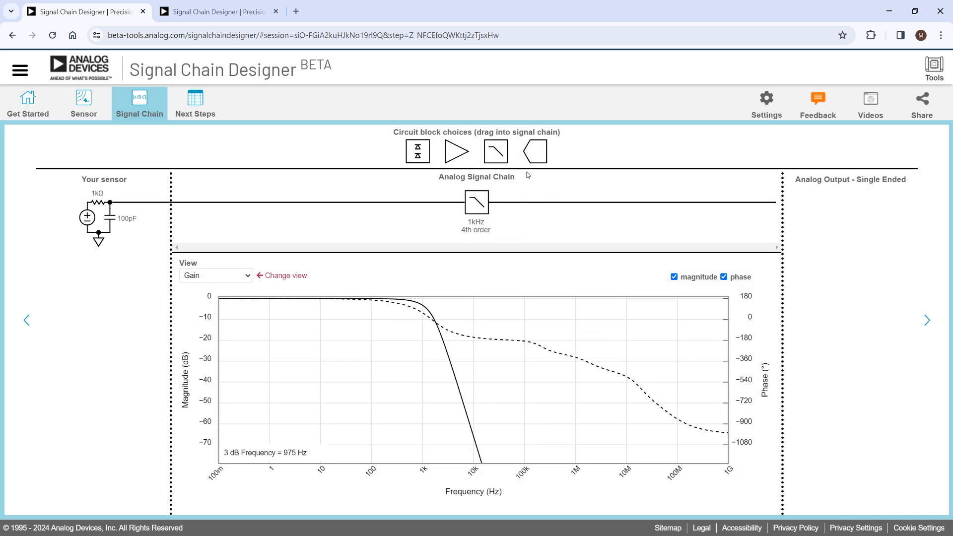
Reopen the 1 kHz 4th order filter block from the signal chain for editing in the Filter Wizard
mouse_move(489, 221)
click(476, 202)
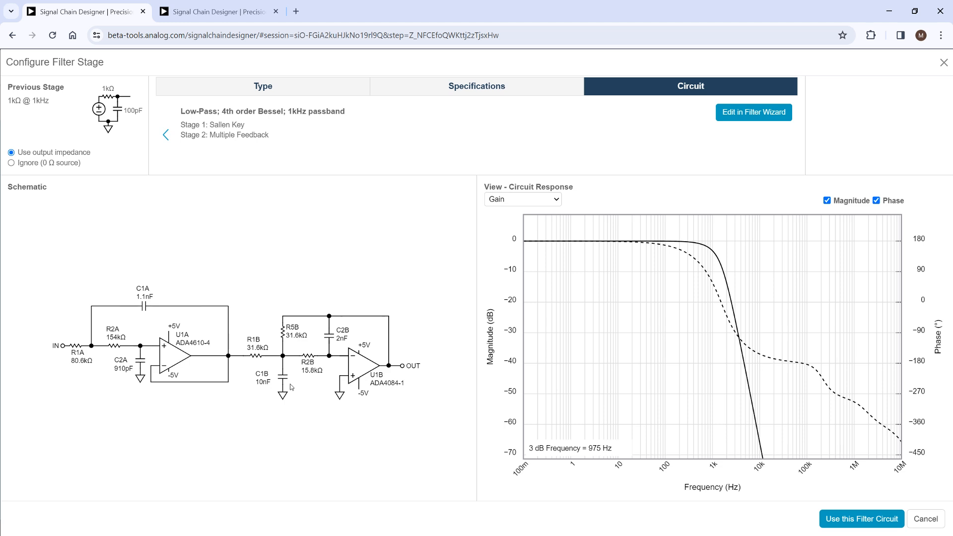
click(770, 114)
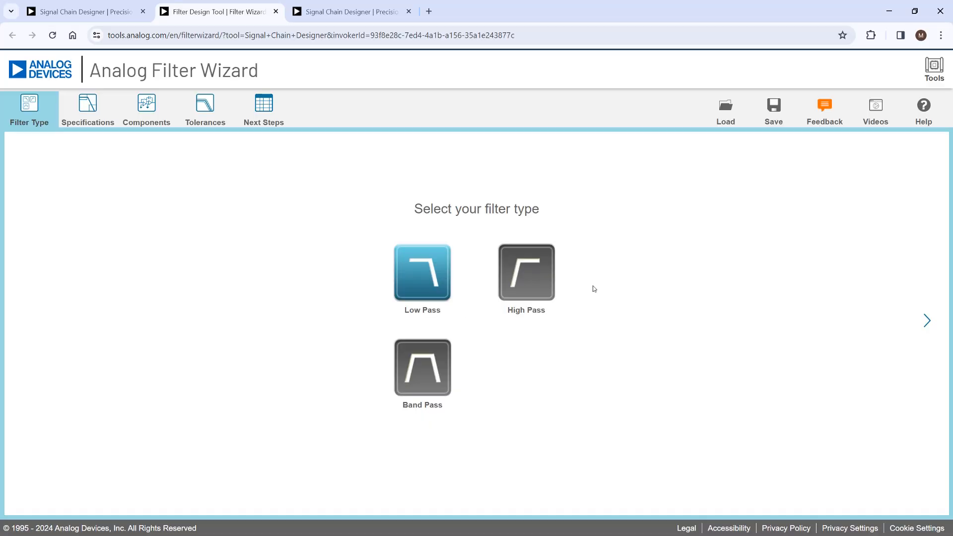
Choose the Low Pass filter type and show the specifications as the Stages view
click(422, 272)
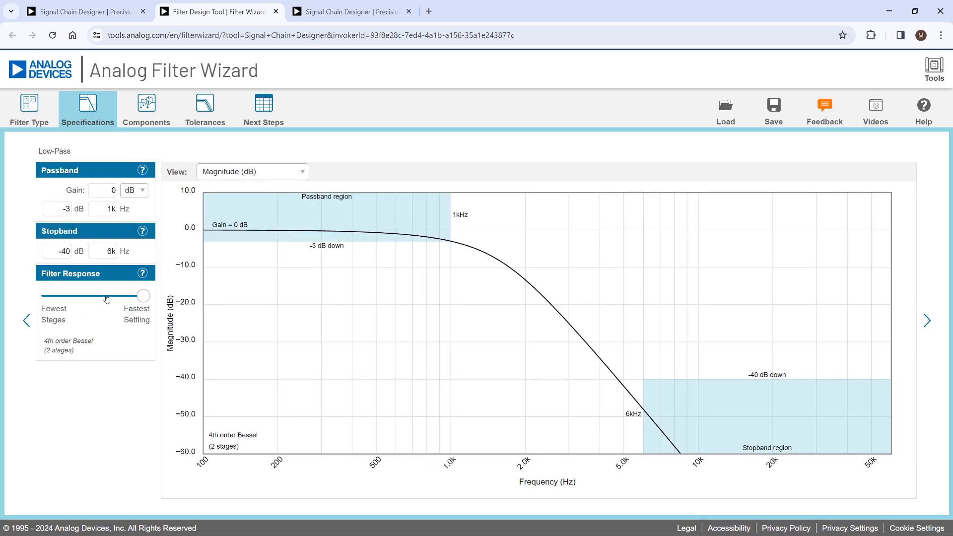
click(267, 170)
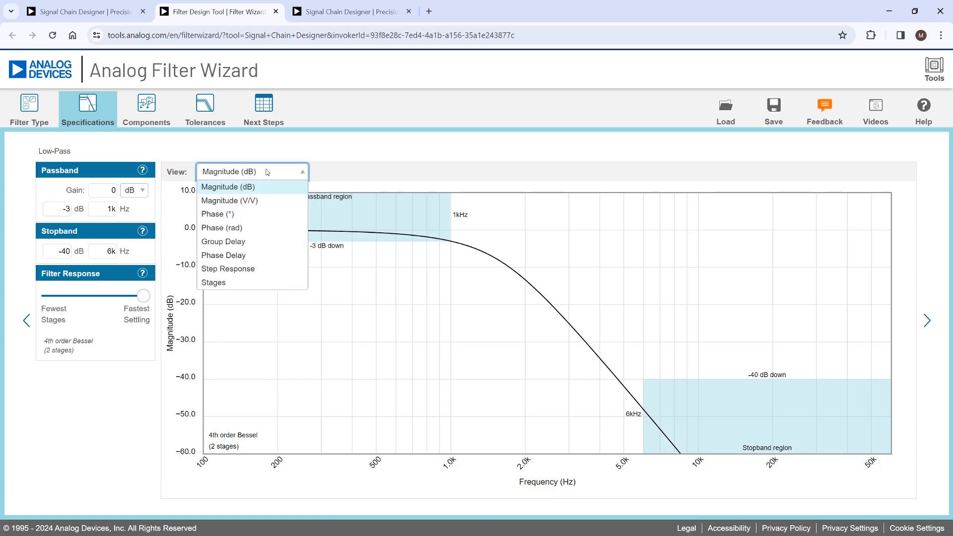
click(248, 283)
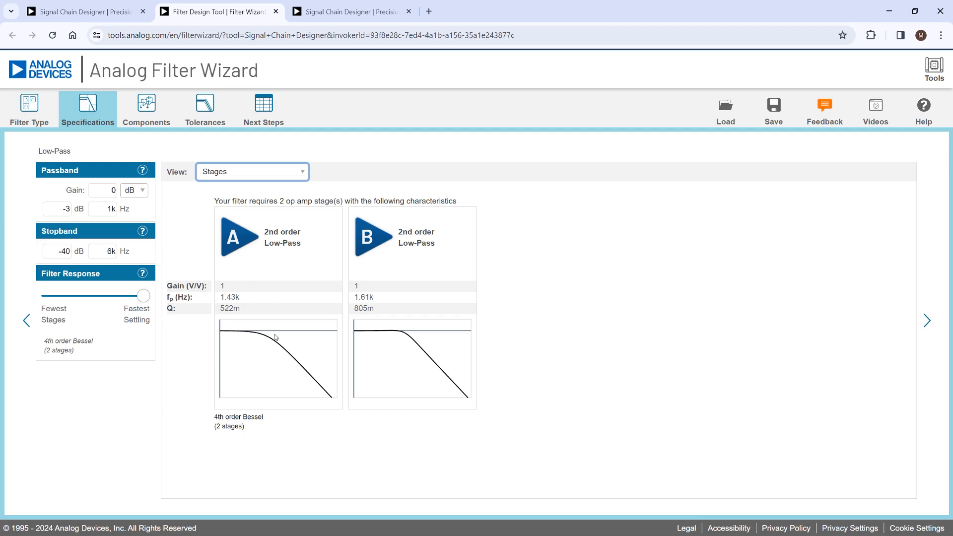
Switch to Signal Chain Designer and make a Differential Voltage source the input stimulus of the signal chain
click(367, 11)
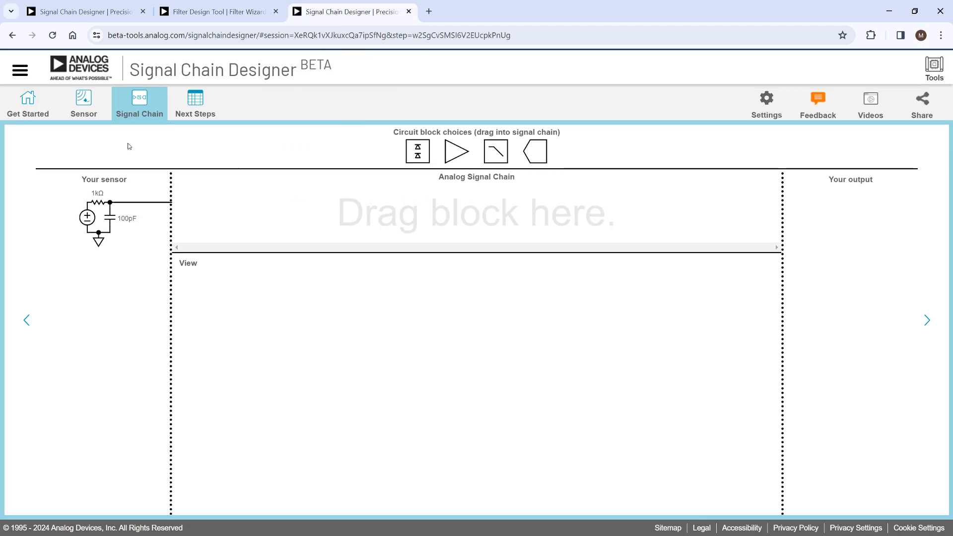
click(83, 101)
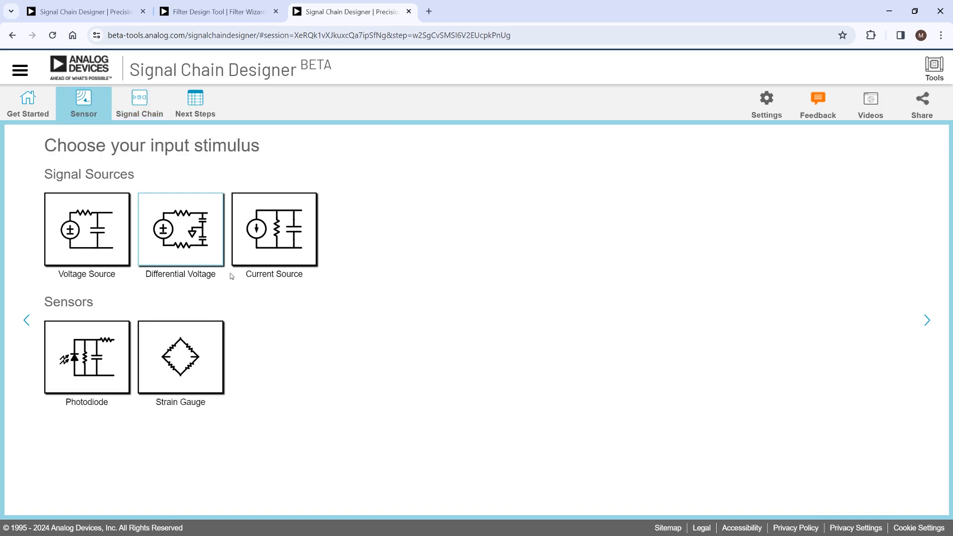
click(214, 263)
click(653, 456)
drag(457, 151, 464, 209)
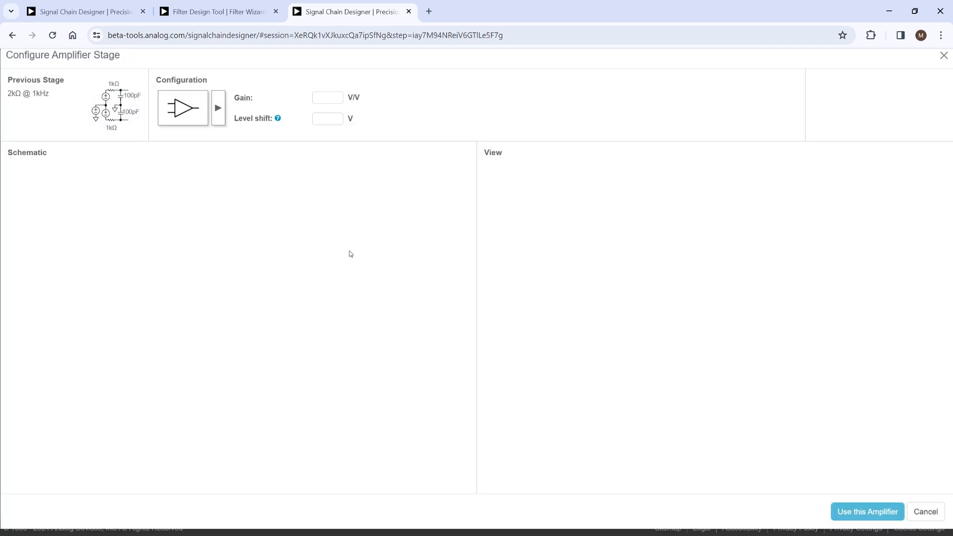
click(932, 516)
Set the differential voltage source's series resistance to 1 mΩ and use this source
click(115, 201)
click(579, 106)
double_click(579, 106)
text(1m)
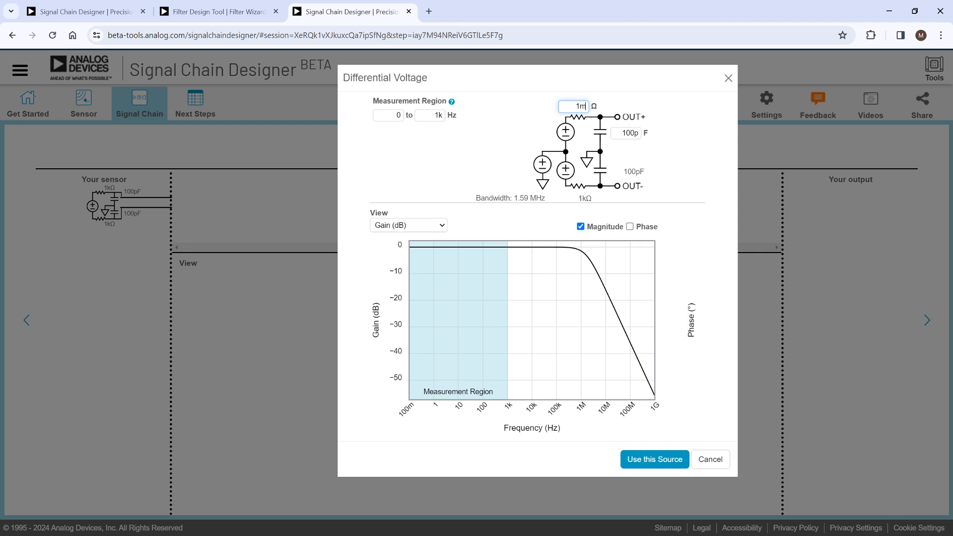
click(722, 145)
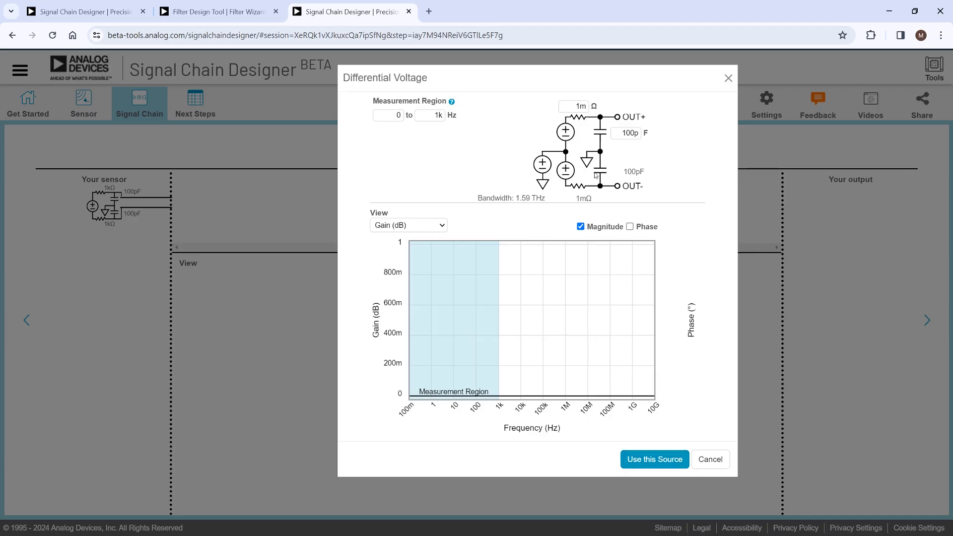
click(647, 459)
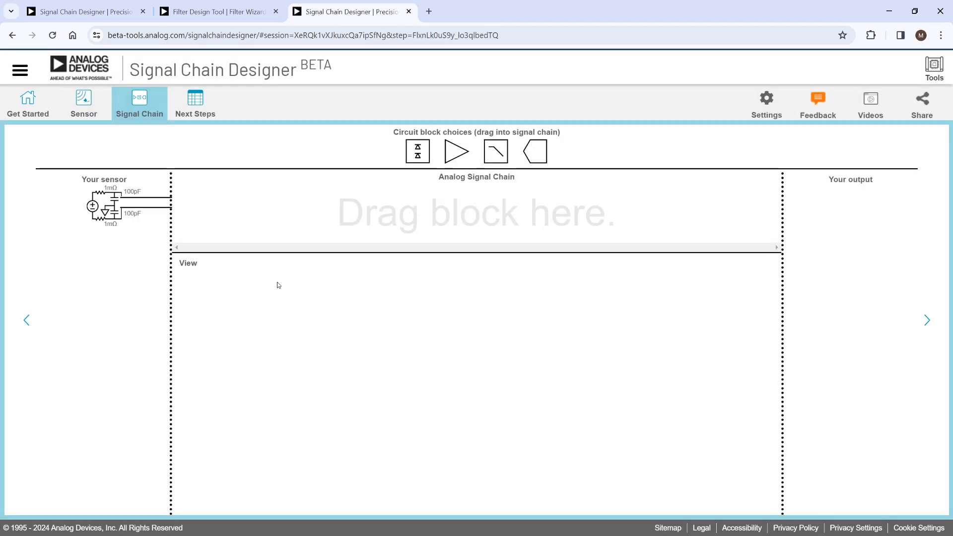
Add a filter block to the signal chain and configure it as a single-stage, 2nd order differential low-pass
drag(465, 150, 473, 204)
click(925, 519)
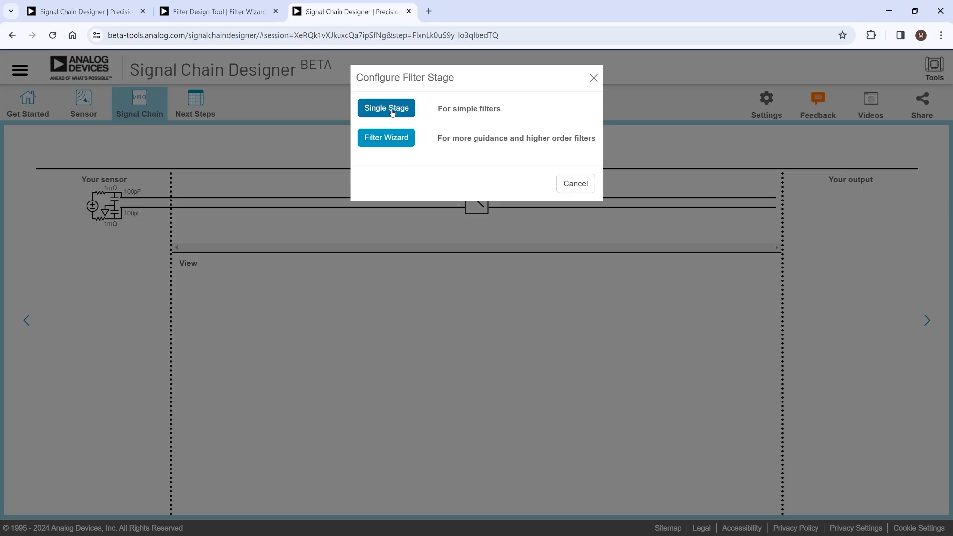
click(386, 108)
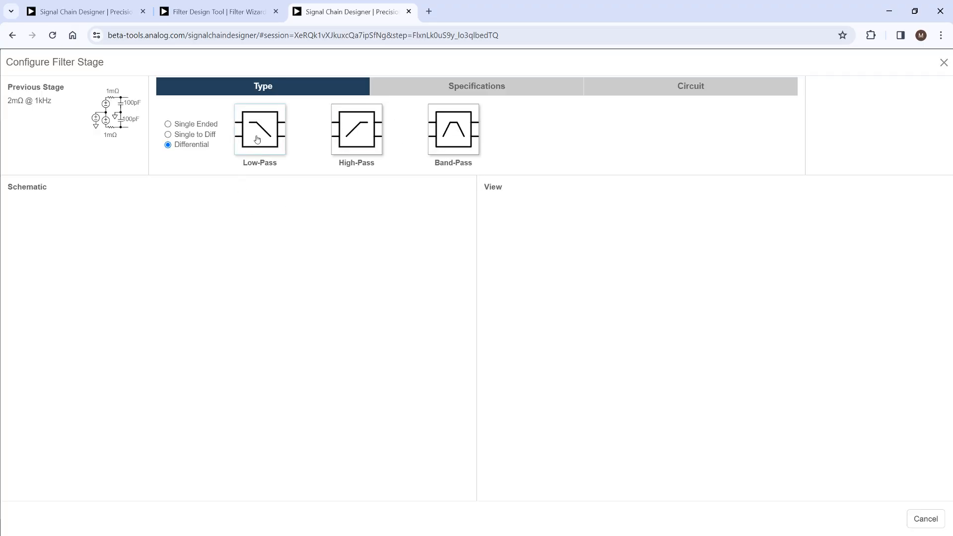
click(268, 142)
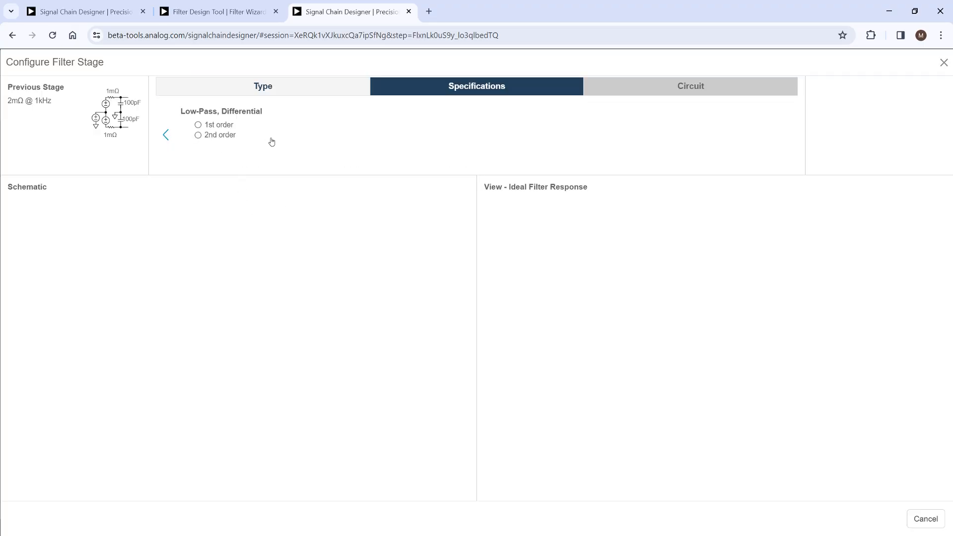
click(219, 138)
Check Stage A in the Filter Wizard and set the first filter block's natural frequency to 1.43 kHz
click(242, 14)
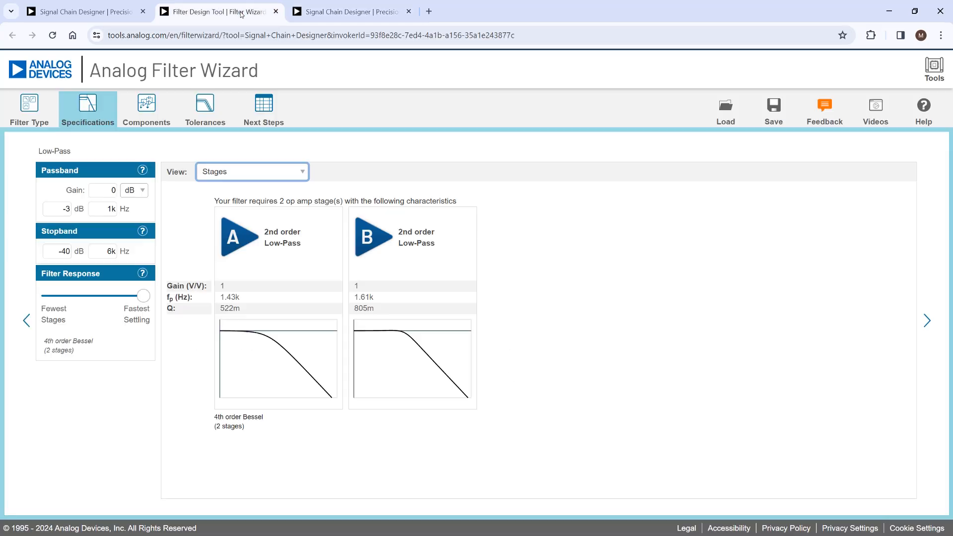
click(350, 12)
click(348, 125)
double_click(349, 125)
text(1.43k)
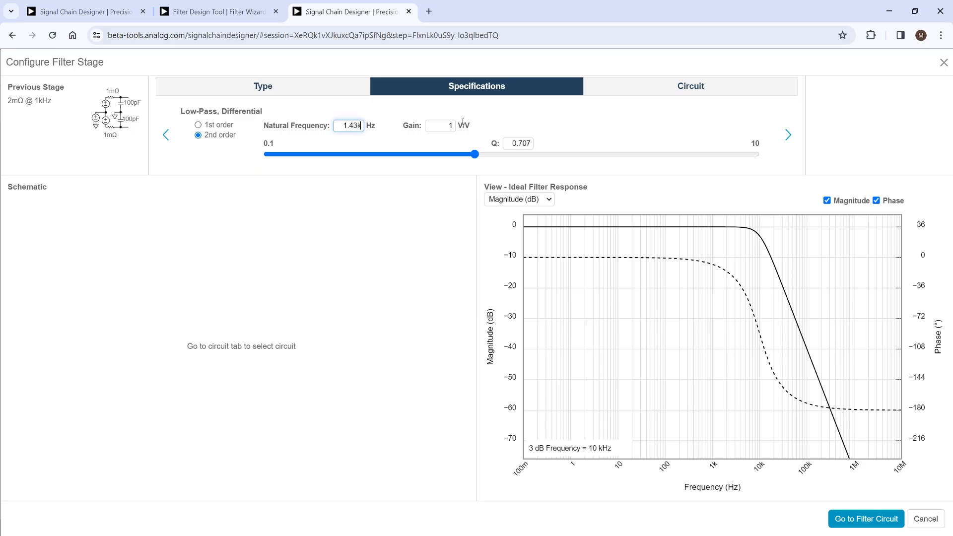
click(501, 120)
Set the first filter block's Q to 0.522 from Stage A and use the resulting filter circuit
click(226, 11)
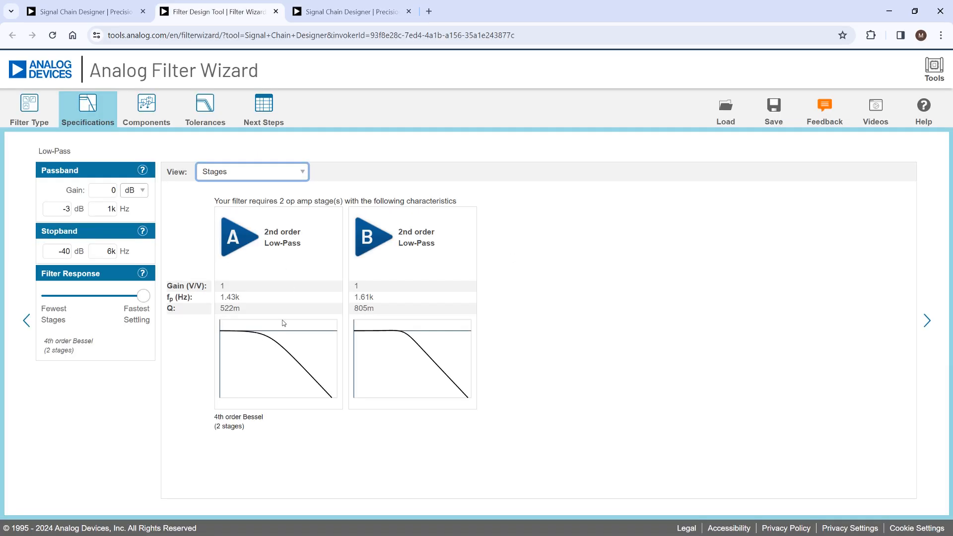
click(350, 11)
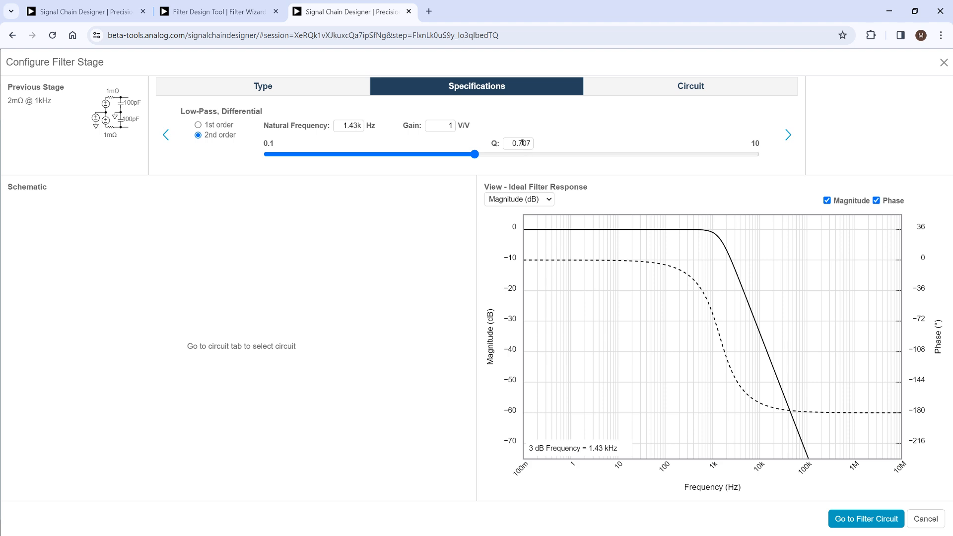
drag(518, 143, 561, 146)
text(522)
click(597, 119)
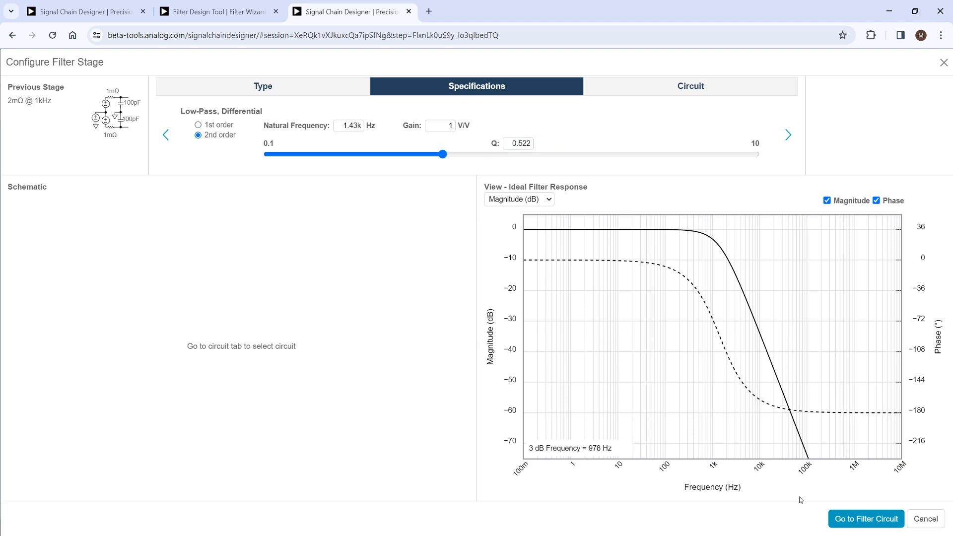
click(866, 518)
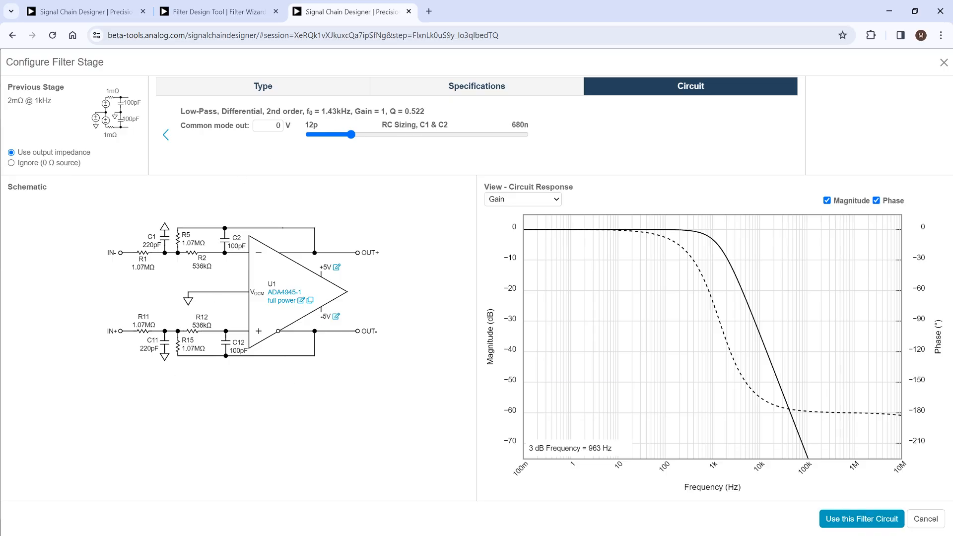
click(862, 519)
Add a second filter block after the first as a single-stage, 2nd order differential low-pass
drag(513, 164, 550, 205)
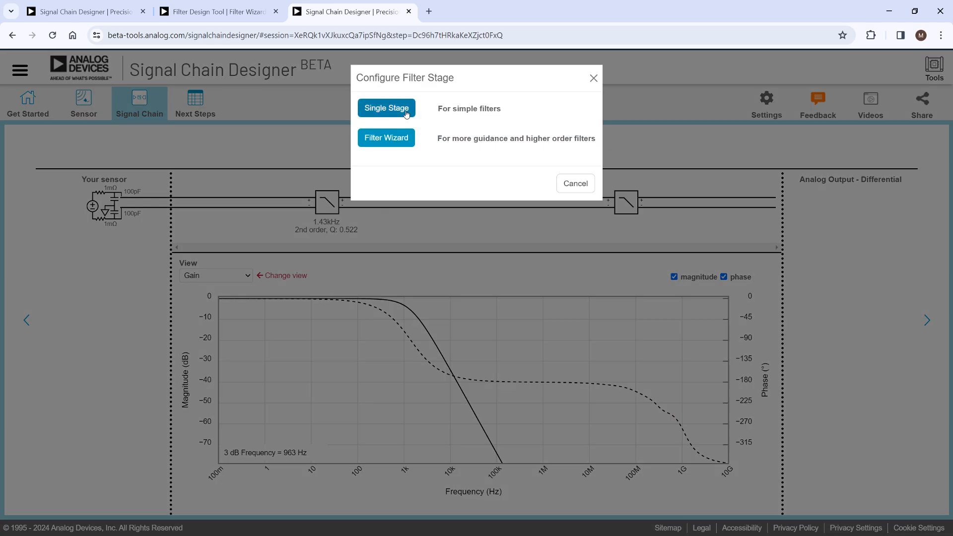
click(387, 107)
click(261, 132)
click(215, 134)
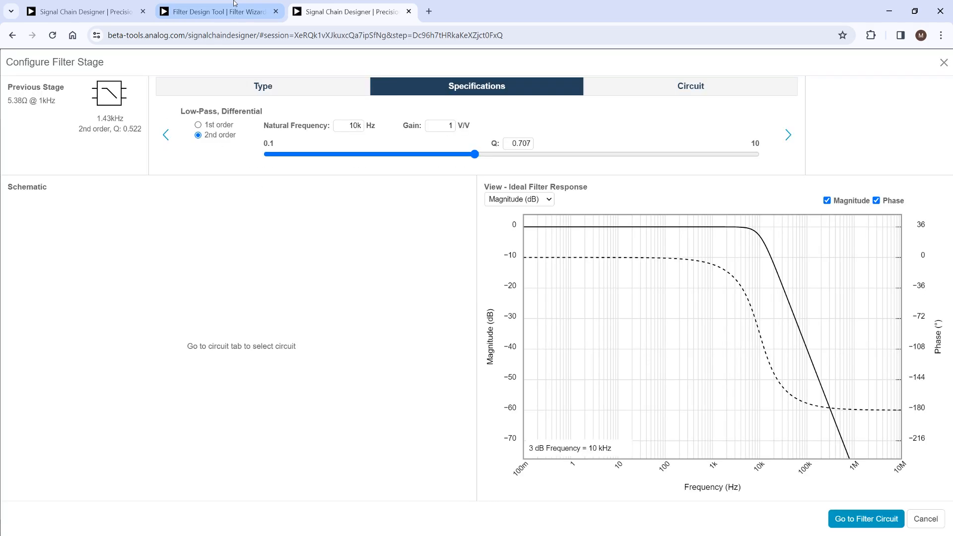
Check Stage B in the Filter Wizard and set the second filter block's natural frequency to 1.61 kHz
click(231, 4)
drag(263, 232, 309, 234)
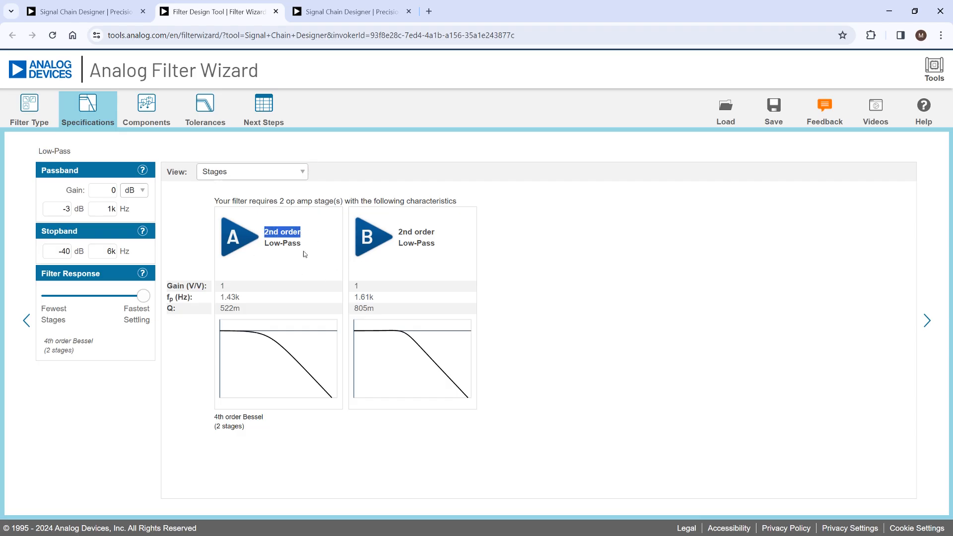
click(438, 261)
click(362, 9)
double_click(360, 125)
text(1.61)
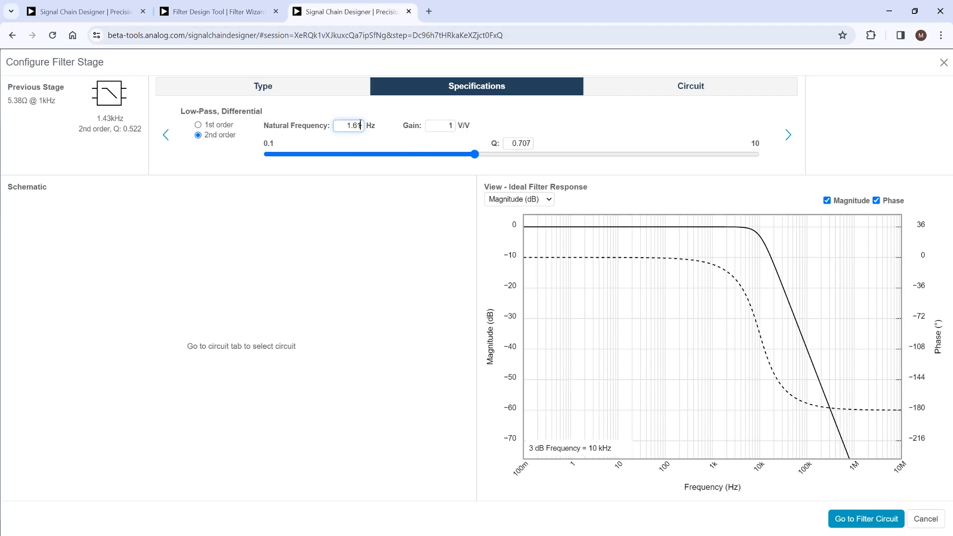
text(k)
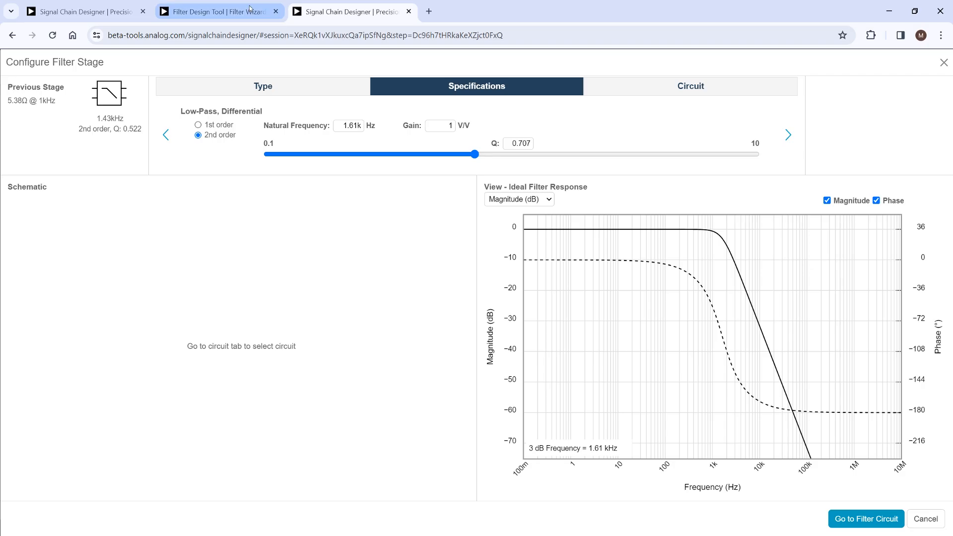
Set the second filter block's Q to 0.805 from Stage B and use the resulting filter circuit
click(233, 11)
click(341, 11)
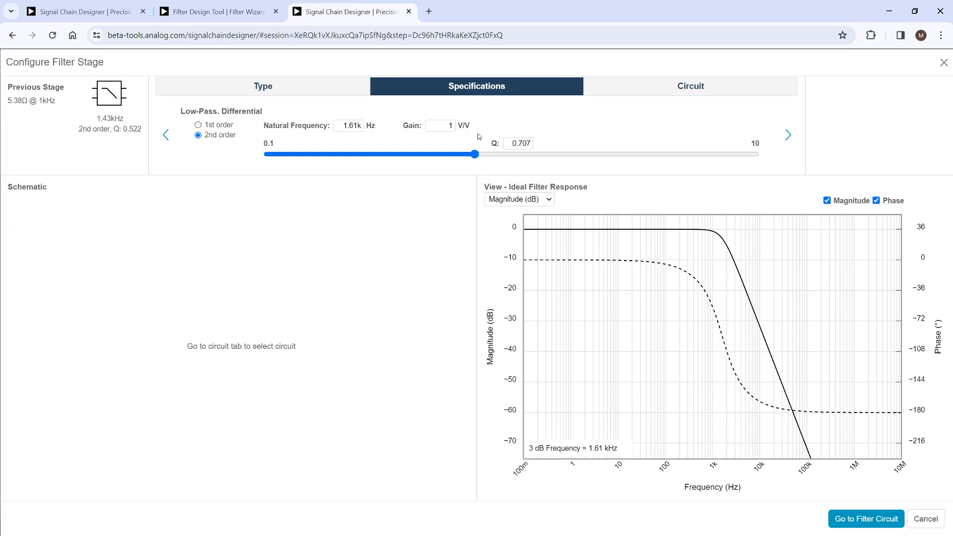
double_click(519, 143)
text(0.805)
click(620, 147)
click(272, 2)
click(355, 8)
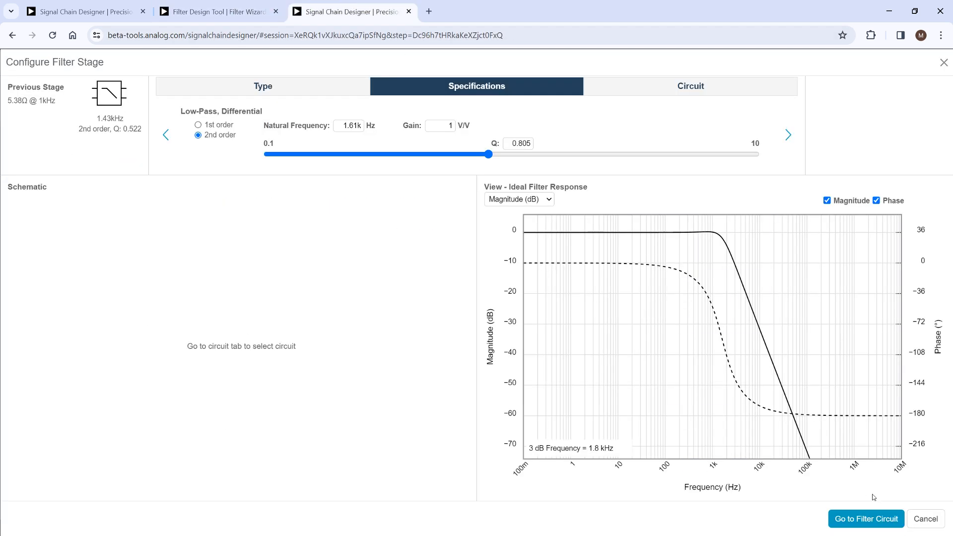
click(857, 518)
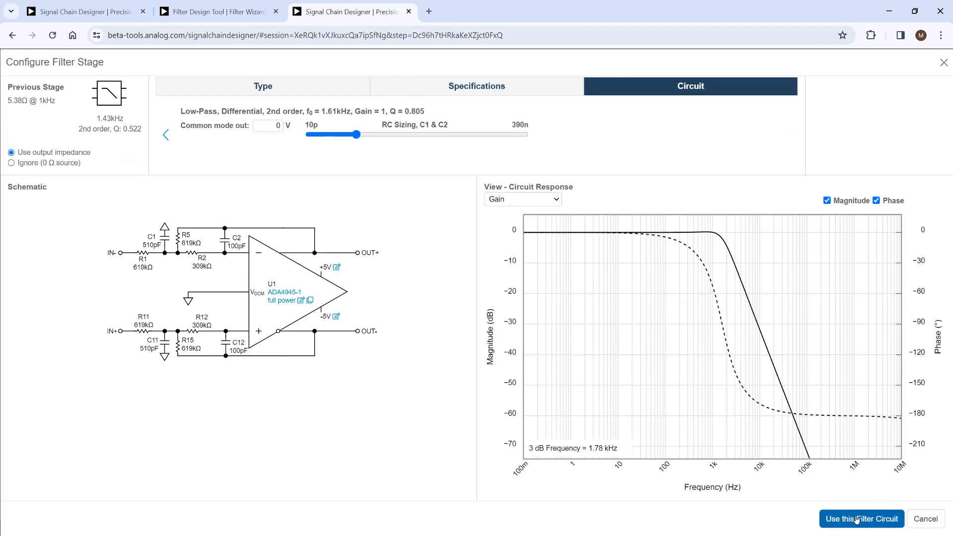
click(855, 518)
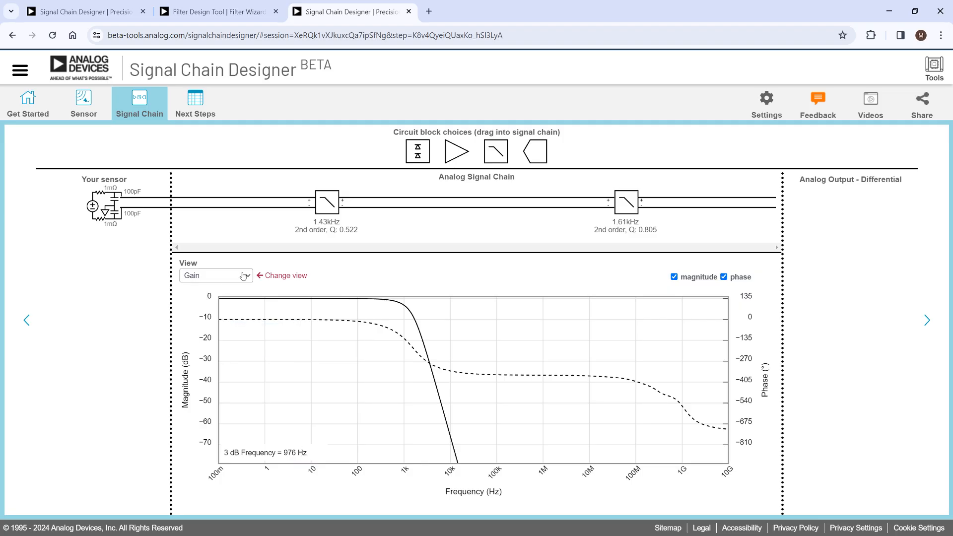
Switch to the Filter Wizard and view the specified response as Magnitude (dB) for comparison with the signal chain
mouse_move(327, 215)
click(216, 11)
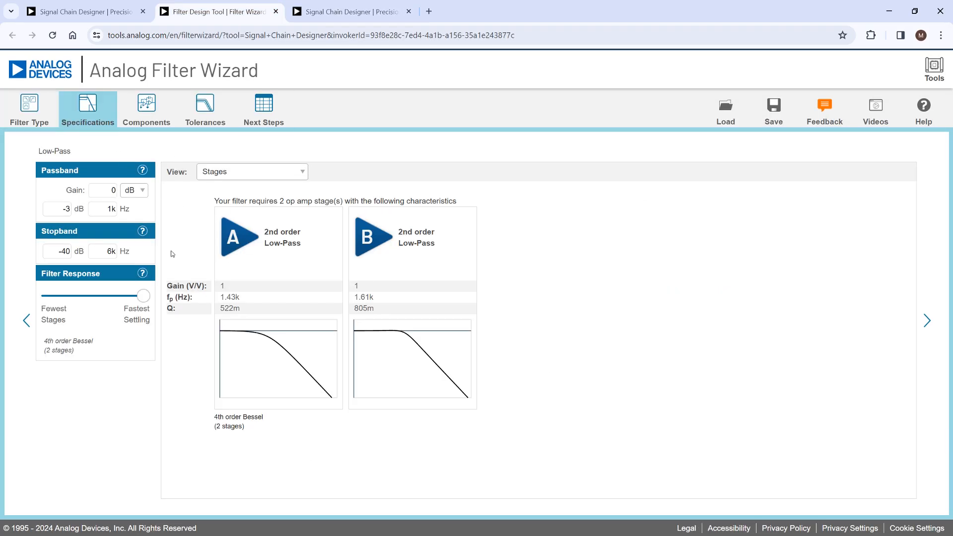
click(241, 171)
click(231, 190)
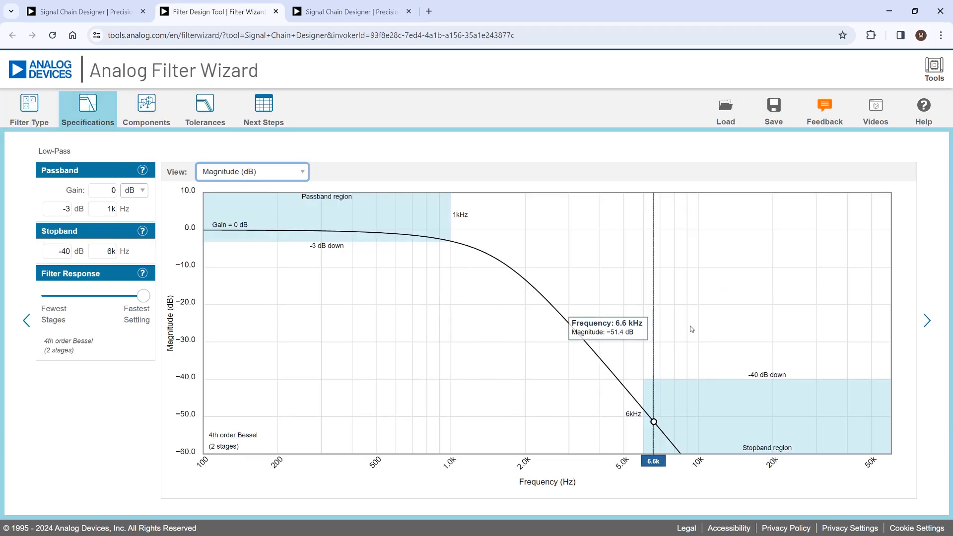